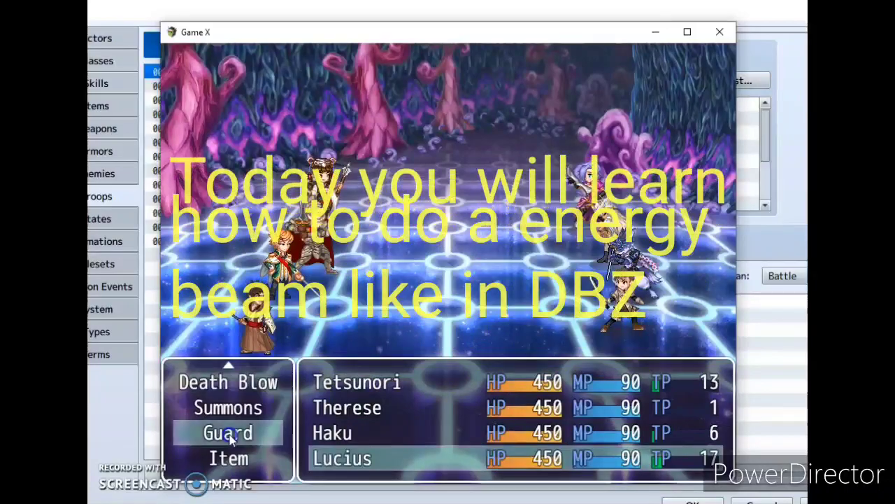
- Choose Guard for Lucius to play out the battle test turn, and close the test window
{"action": "left_click", "coordinate": [229, 434]}
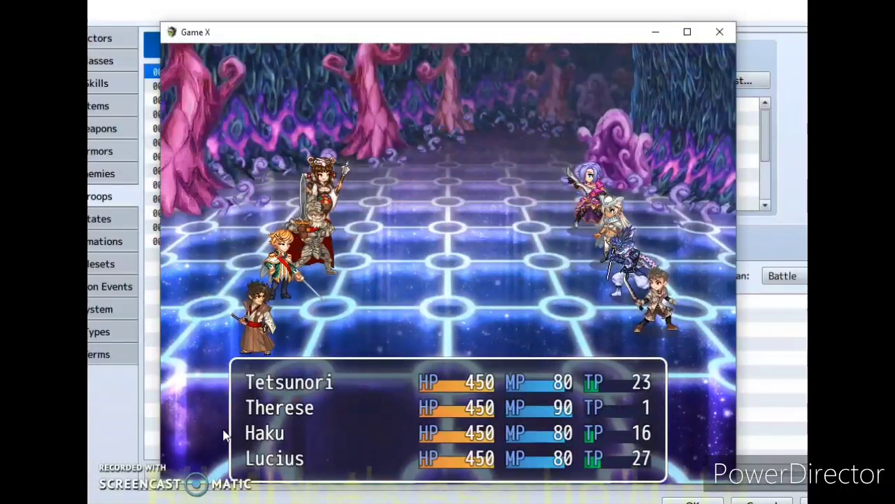
{"action": "left_click", "coordinate": [722, 32]}
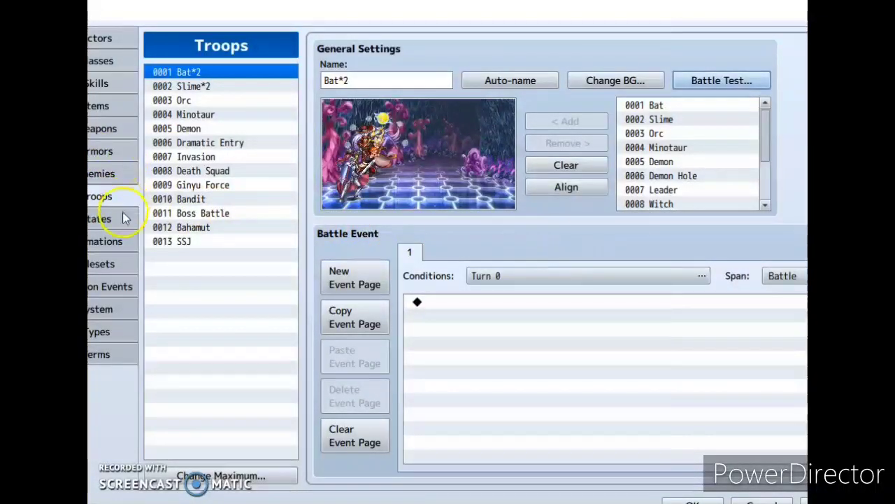
- Assign the Vib_Beam_A01 image with a light blue hue as the first image of empty animation 0262
{"action": "left_click", "coordinate": [118, 240]}
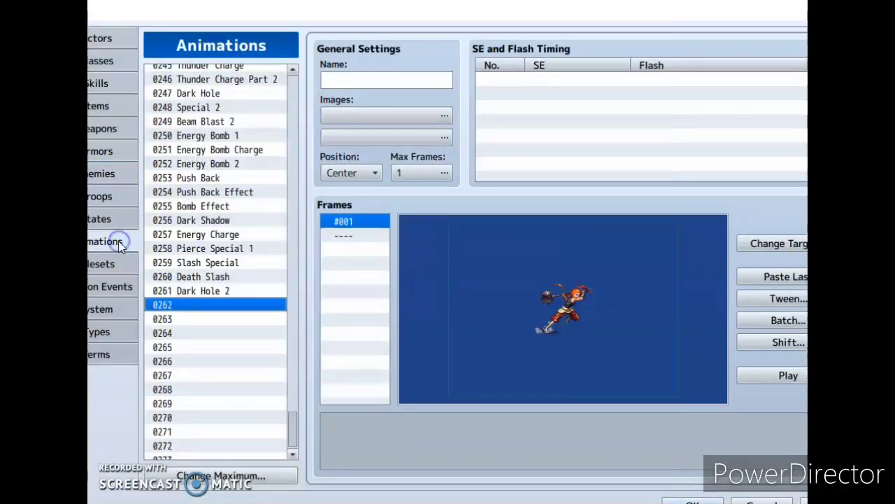
{"action": "left_click", "coordinate": [445, 120]}
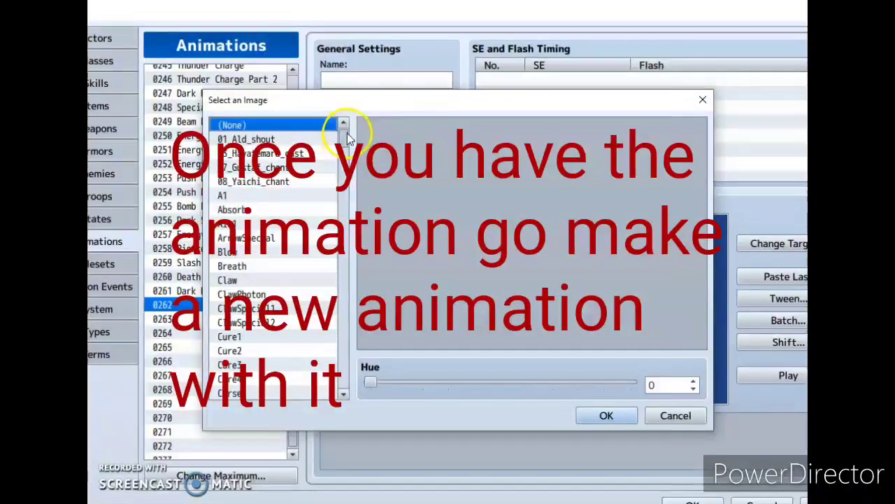
{"action": "left_click_drag", "start_coordinate": [343, 133], "coordinate": [346, 231]}
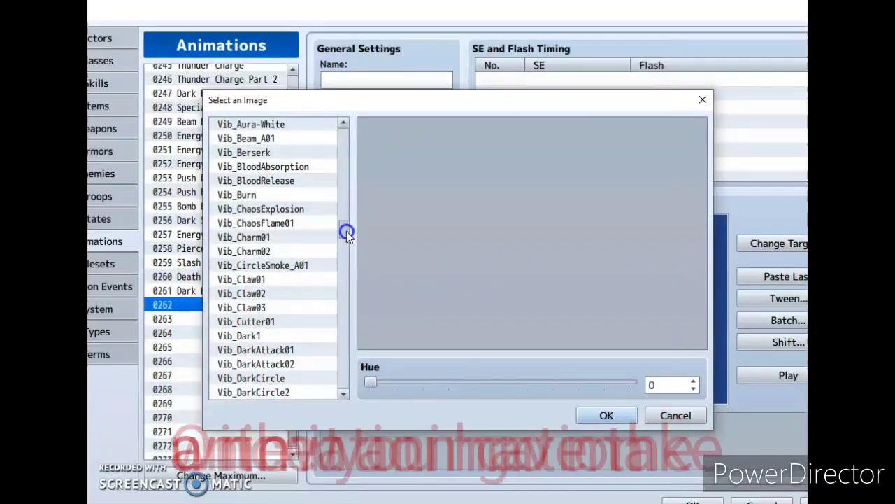
{"action": "scroll", "coordinate": [305, 200], "scroll_direction": "up", "scroll_amount": 1}
{"action": "left_click", "coordinate": [274, 152]}
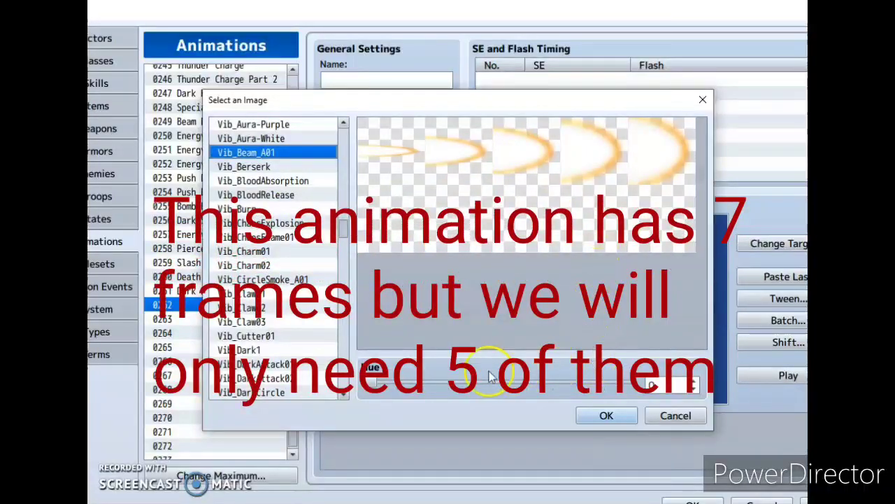
{"action": "left_click_drag", "start_coordinate": [376, 378], "coordinate": [639, 369]}
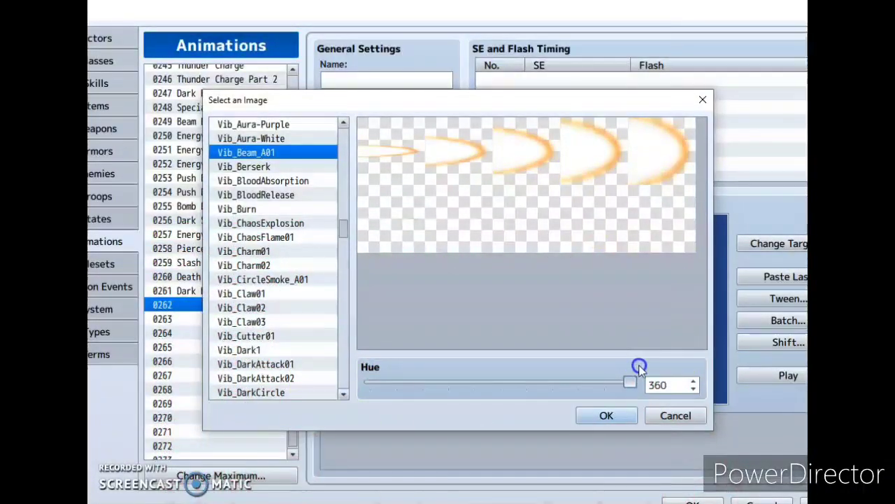
{"action": "left_click_drag", "start_coordinate": [510, 384], "coordinate": [374, 384]}
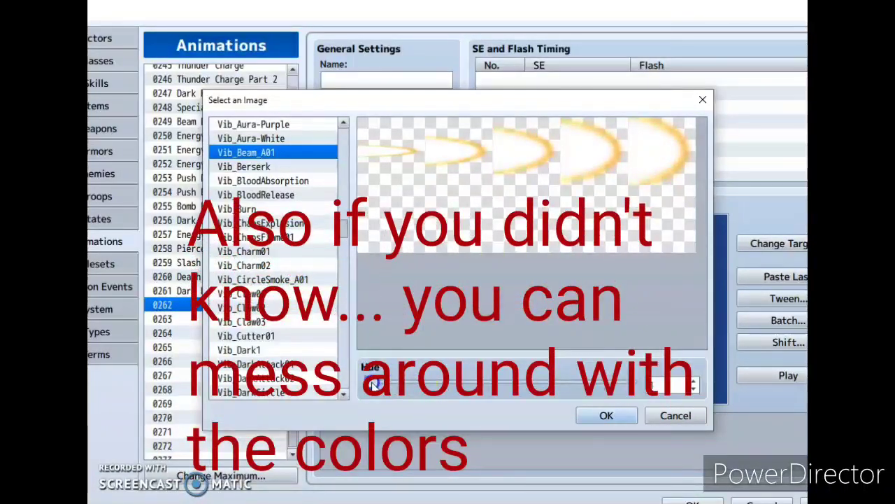
{"action": "left_click_drag", "start_coordinate": [475, 379], "coordinate": [370, 382]}
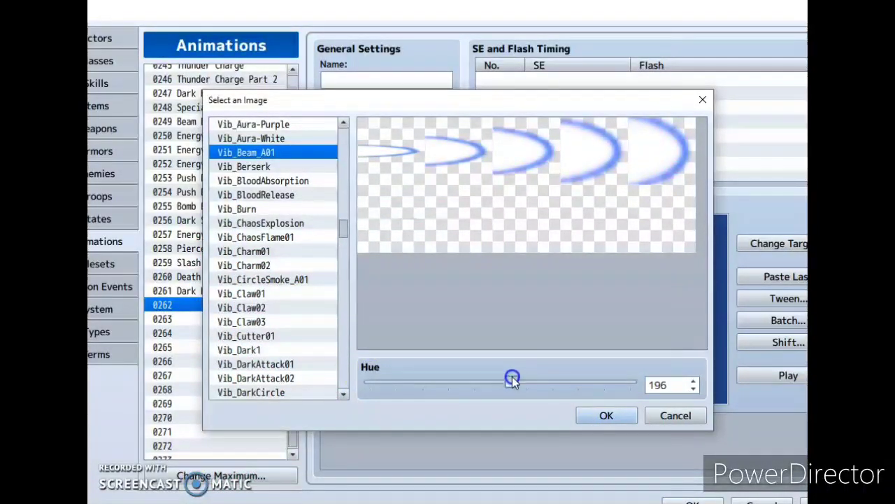
{"action": "left_click", "coordinate": [609, 414]}
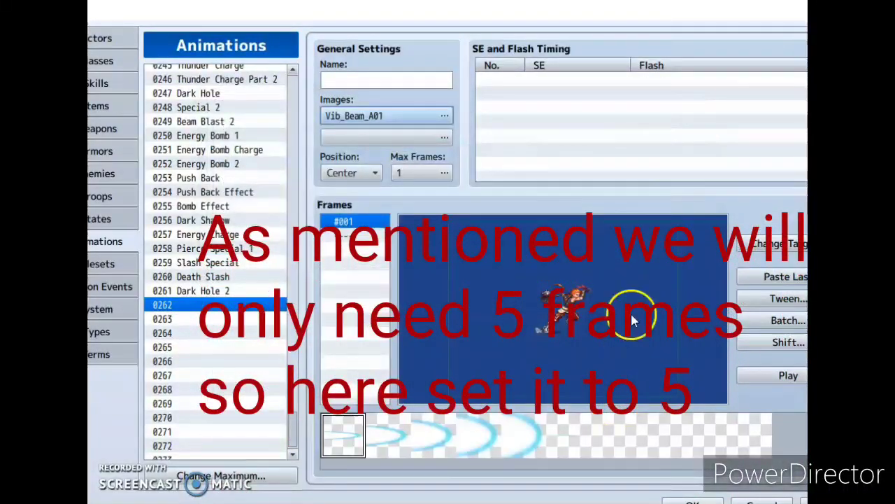
- Set the animation's maximum frames to 5
{"action": "left_click", "coordinate": [424, 171]}
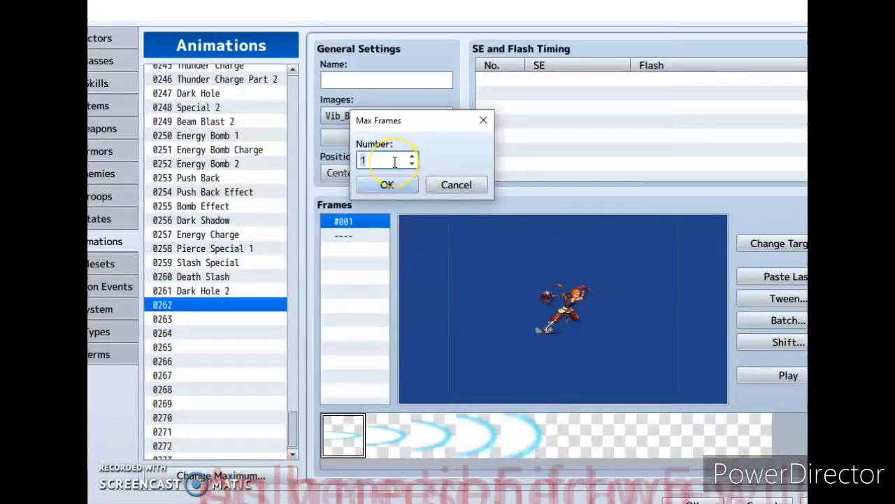
{"action": "type", "text": "5"}
{"action": "left_click", "coordinate": [387, 184]}
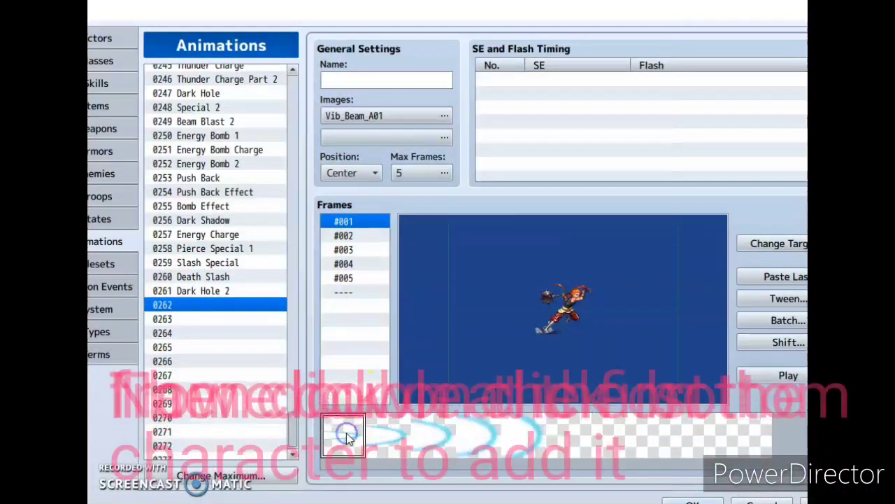
- Place the first beam pattern in frame #001 and set its X and Y to 0
{"action": "double_click", "coordinate": [552, 307]}
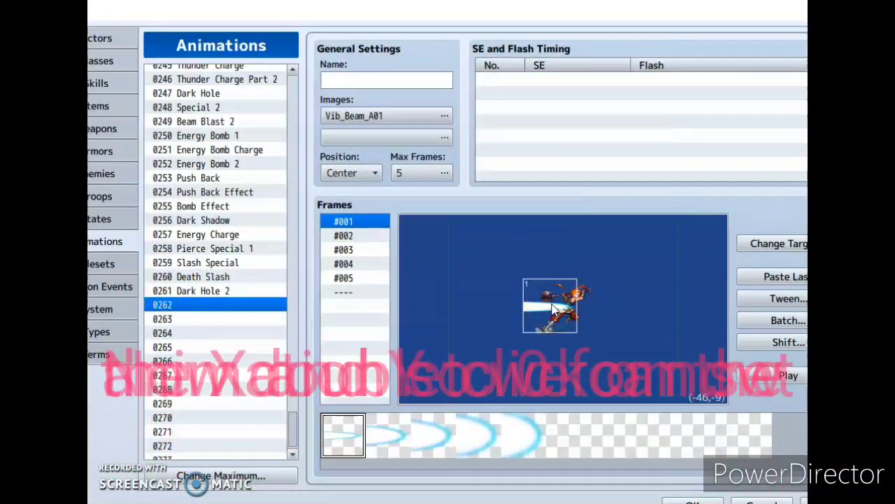
{"action": "double_click", "coordinate": [553, 308]}
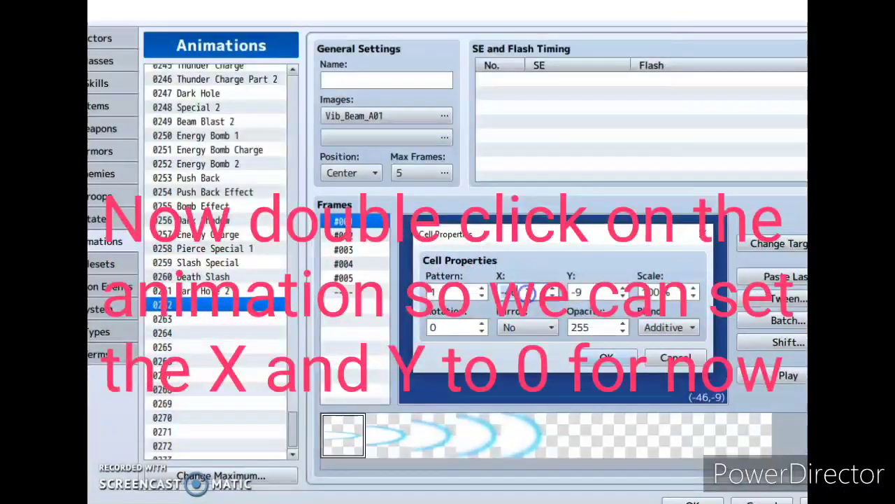
{"action": "type", "text": "0"}
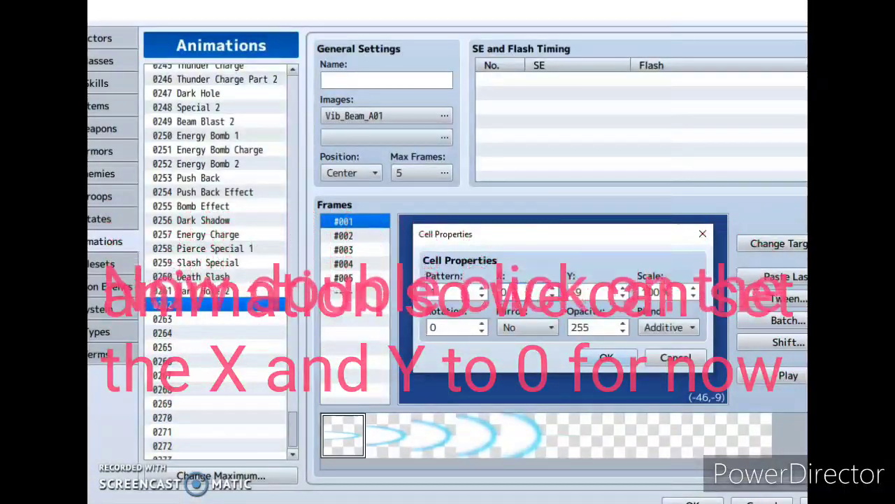
{"action": "double_click", "coordinate": [584, 293]}
{"action": "type", "text": "0"}
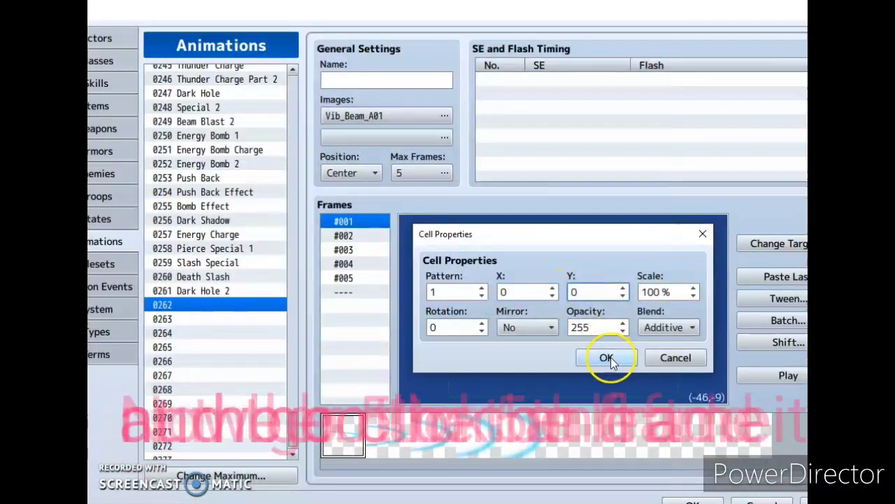
{"action": "left_click", "coordinate": [607, 357]}
- Place the fifth beam pattern in frame #005 and set its X and Y to 0
{"action": "left_click", "coordinate": [353, 278]}
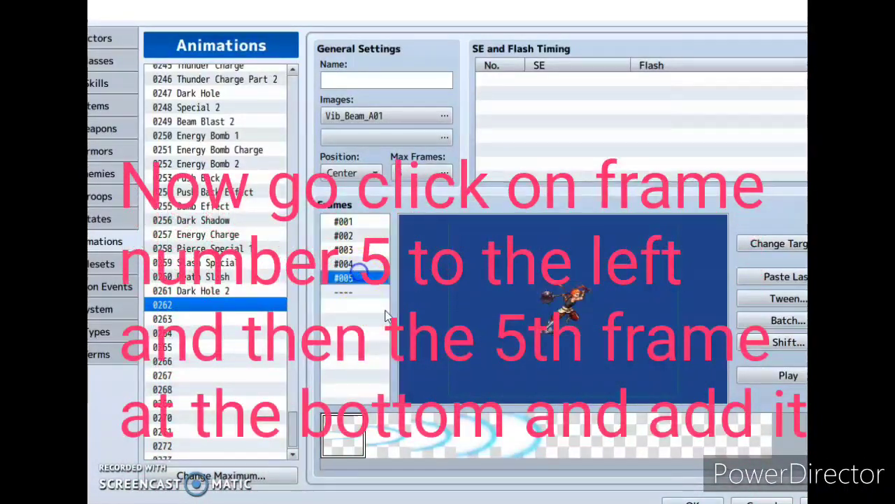
{"action": "double_click", "coordinate": [545, 302]}
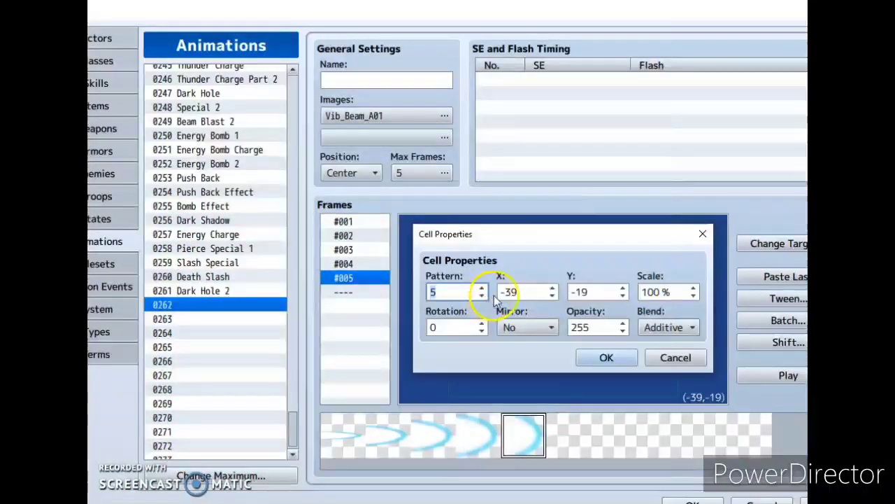
{"action": "double_click", "coordinate": [540, 289]}
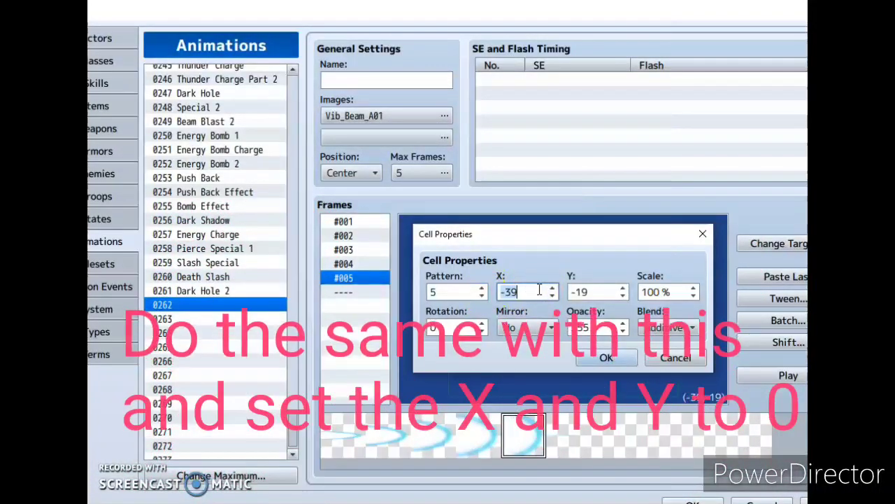
{"action": "left_click", "coordinate": [606, 357]}
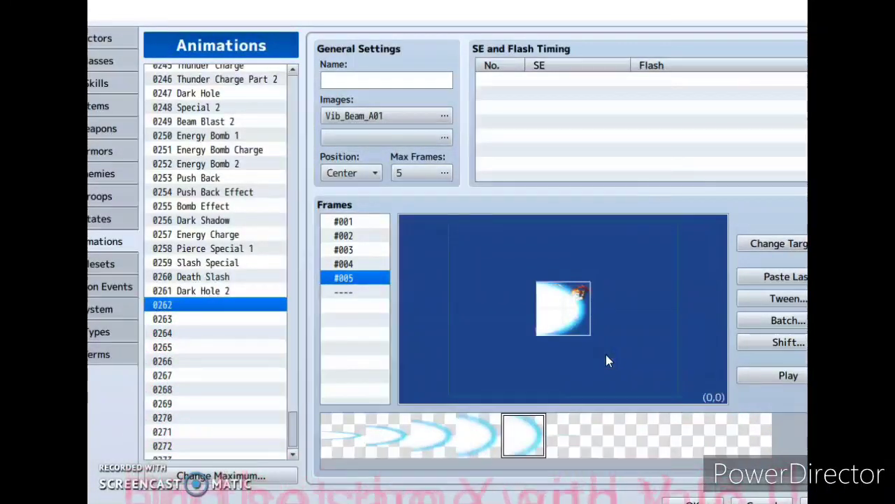
- Batch-scale cells 1 to 16 in frames 1 to 5 to 300% and preview the animation
{"action": "left_click", "coordinate": [786, 321]}
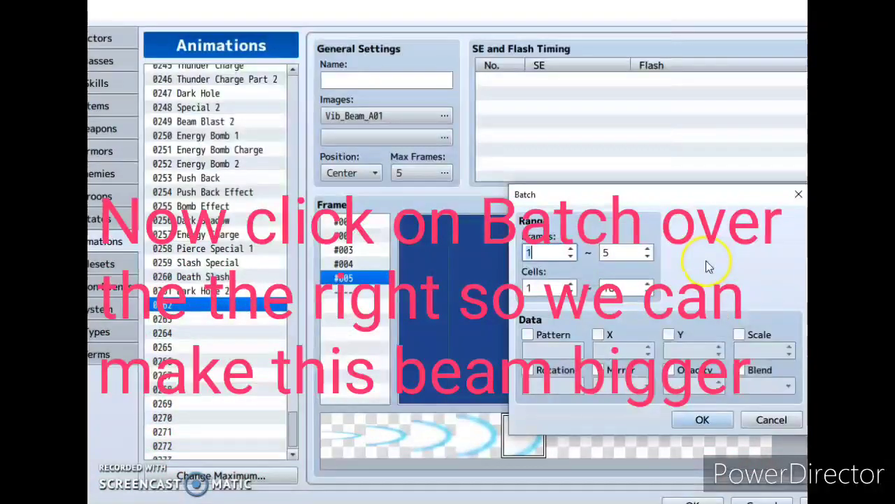
{"action": "left_click", "coordinate": [739, 335]}
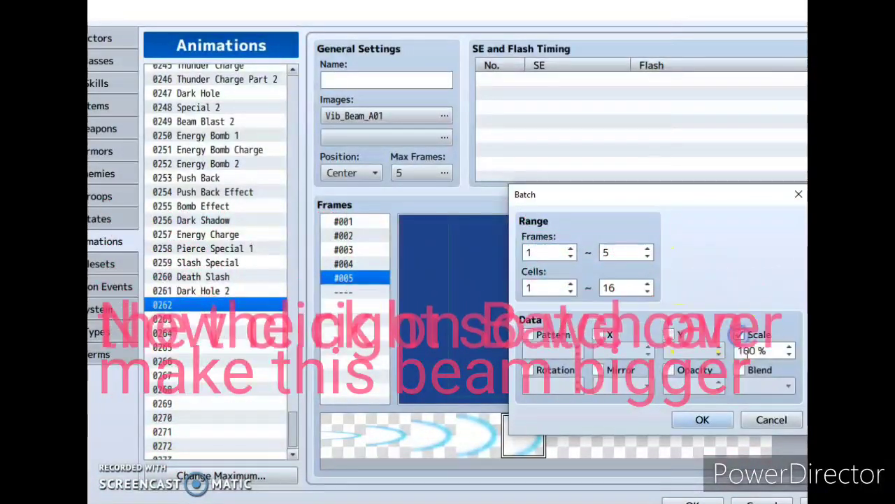
{"action": "left_click", "coordinate": [743, 351]}
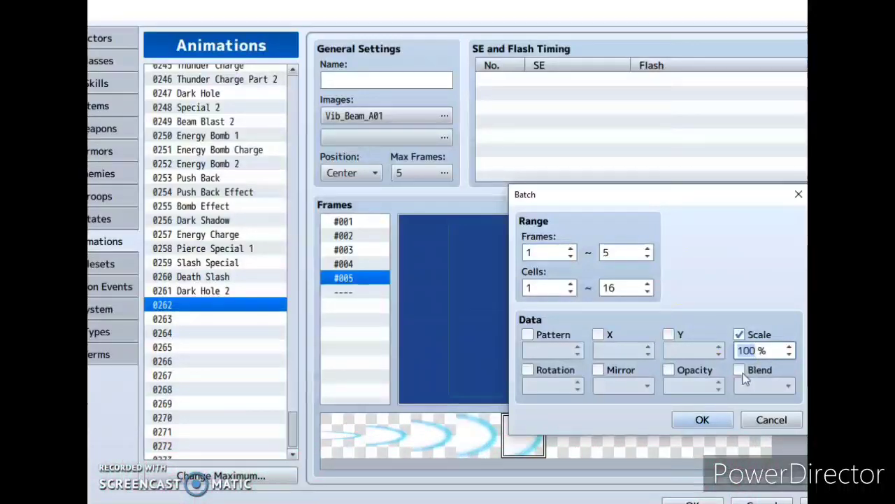
{"action": "type", "text": "300"}
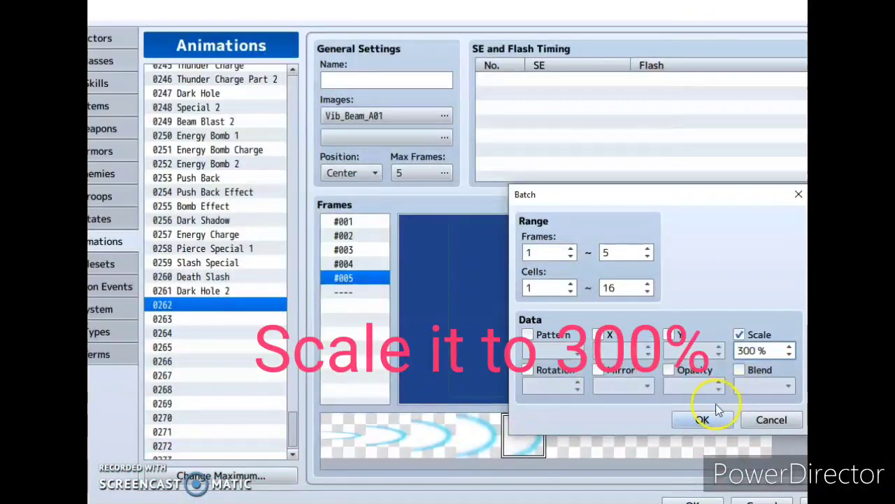
{"action": "left_click", "coordinate": [715, 421]}
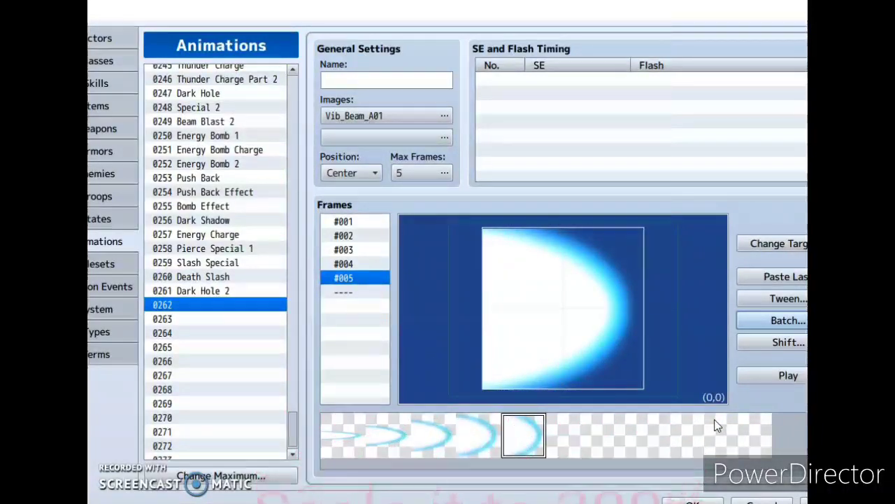
{"action": "left_click", "coordinate": [786, 375]}
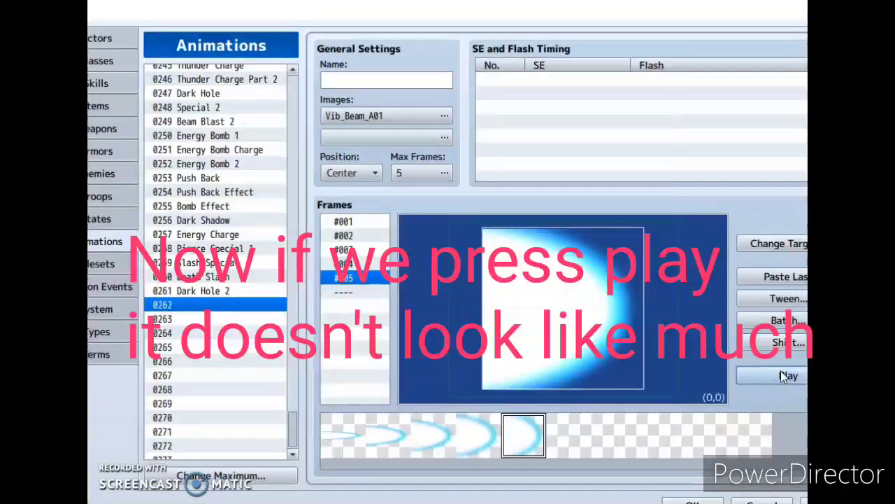
- Tween all cell properties across frames 1 to 5 for cells 1 to 16, and play the animation
{"action": "left_click", "coordinate": [780, 298]}
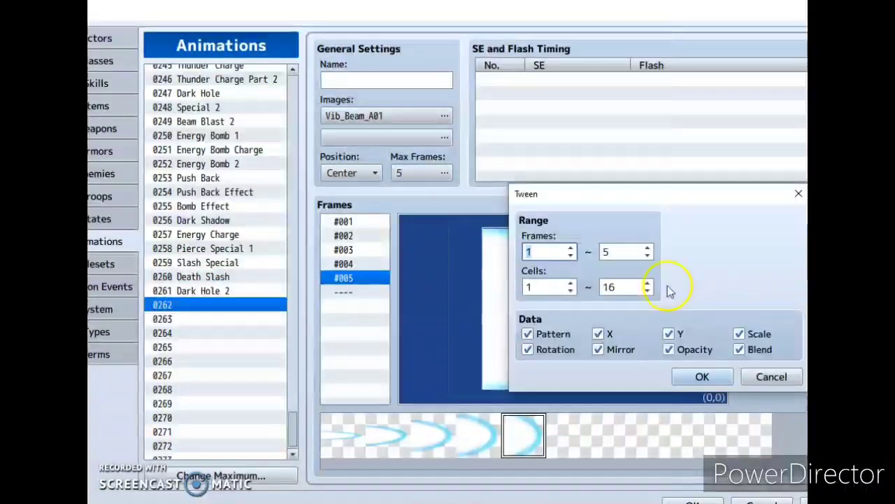
{"action": "left_click", "coordinate": [715, 377]}
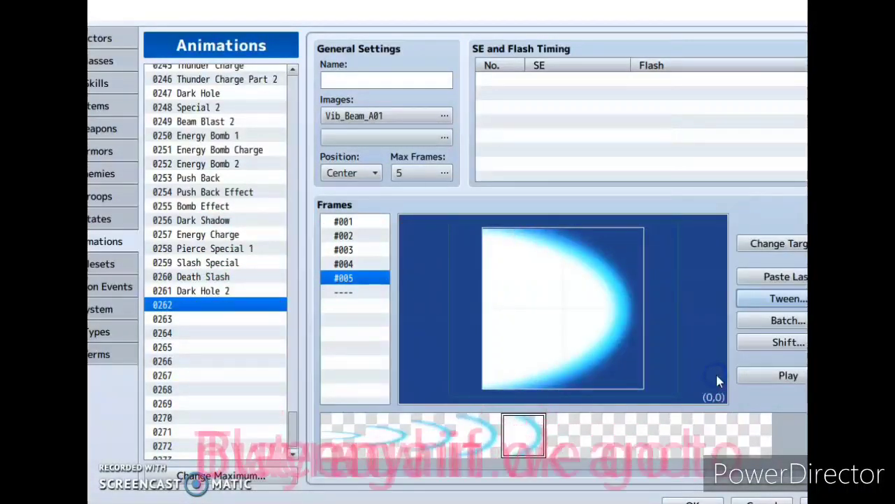
{"action": "left_click", "coordinate": [774, 375]}
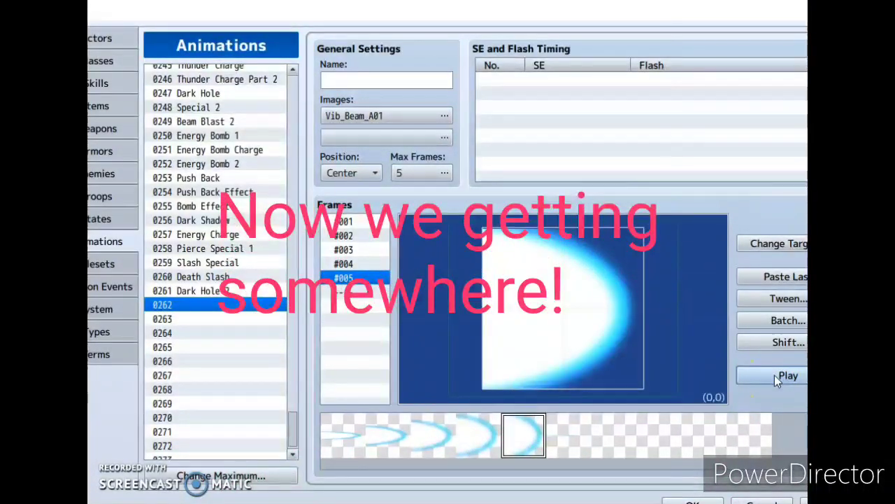
- Batch-set the X position of cells 1 to 16 in frames 1 to 5 to -260
{"action": "left_click", "coordinate": [779, 321]}
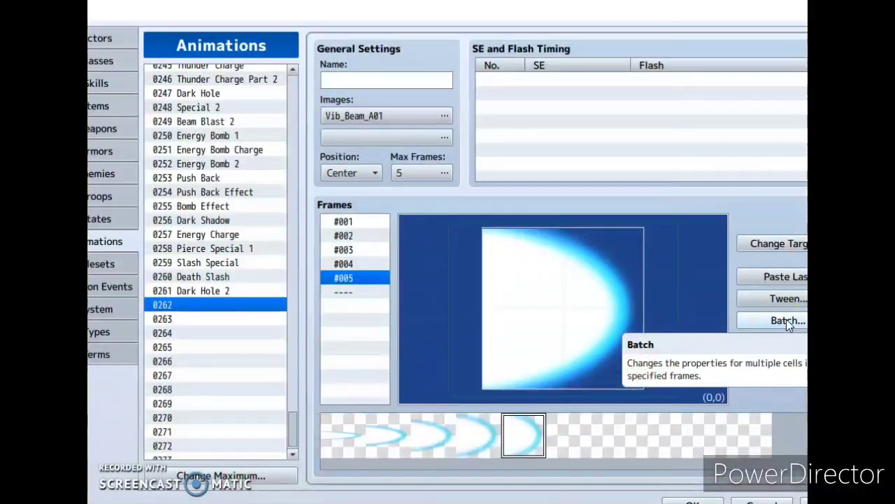
{"action": "left_click", "coordinate": [786, 320]}
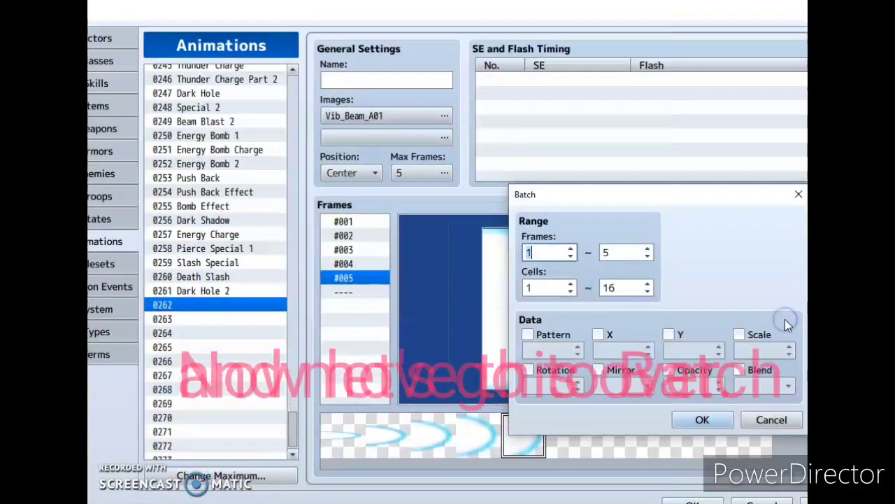
{"action": "left_click", "coordinate": [599, 334]}
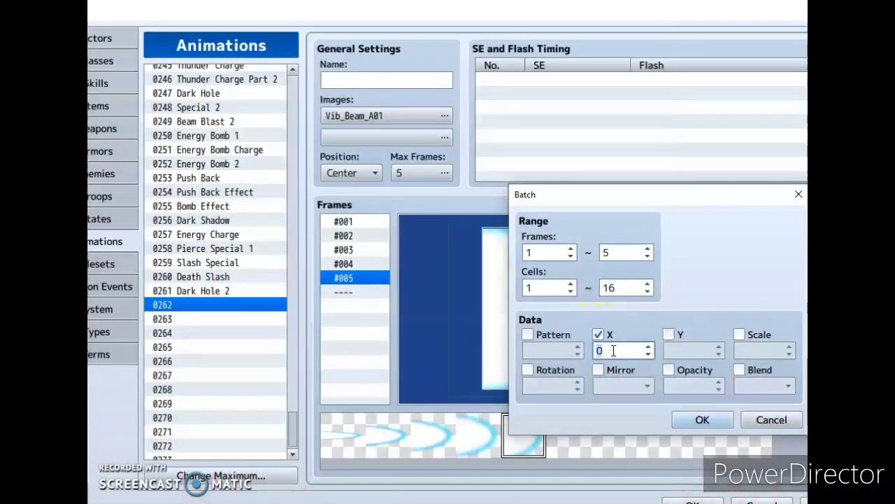
{"action": "left_click", "coordinate": [614, 350]}
{"action": "type", "text": "-2"}
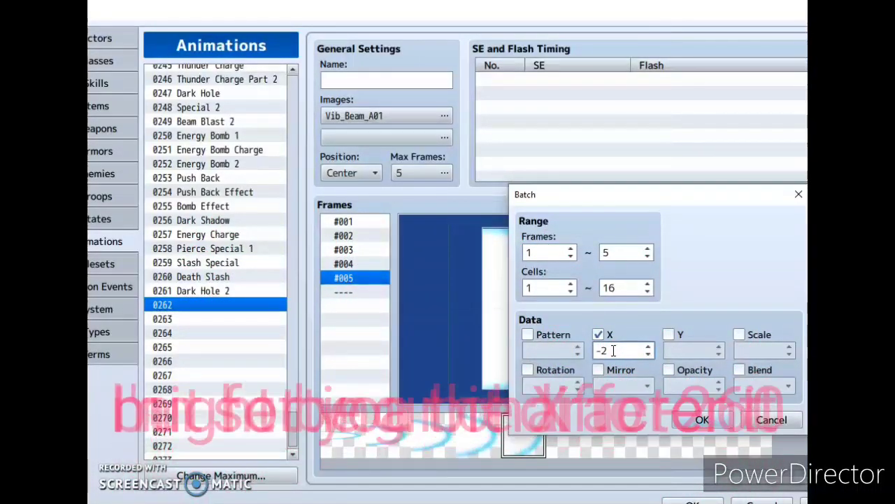
{"action": "type", "text": "60"}
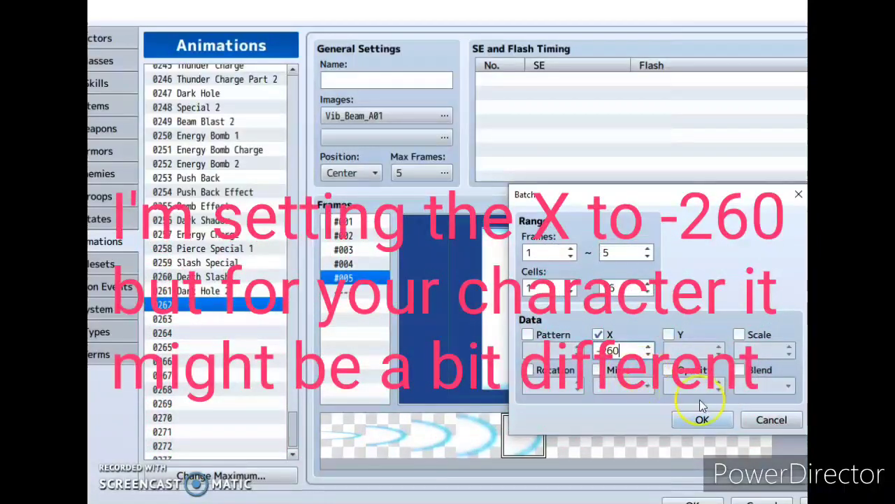
{"action": "left_click", "coordinate": [703, 420]}
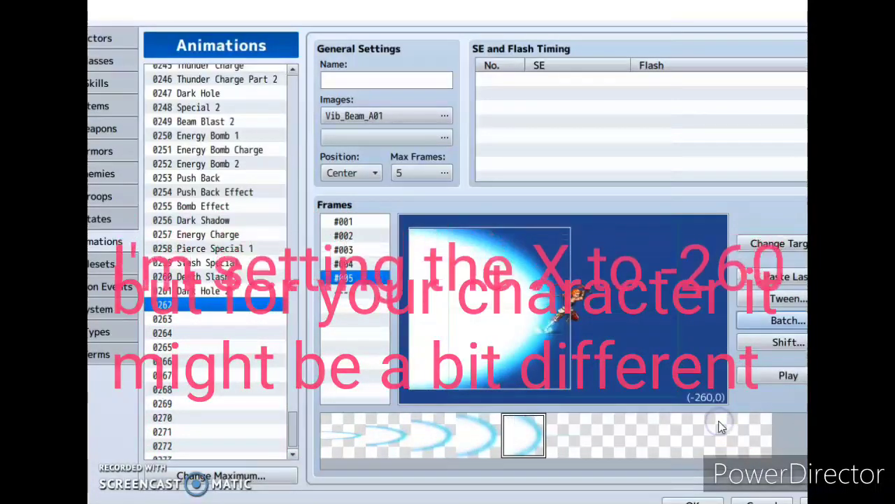
- Preview the repositioned five-frame beam animation several times
{"action": "left_click", "coordinate": [789, 376]}
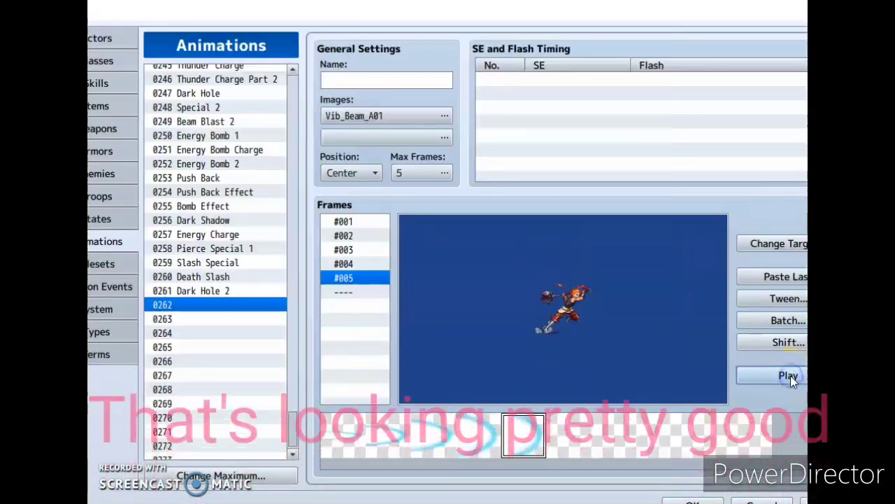
{"action": "left_click", "coordinate": [791, 379]}
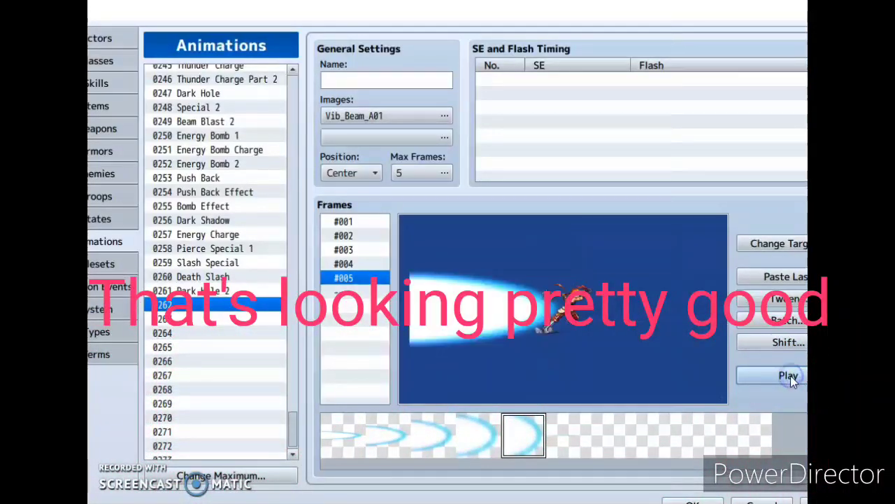
{"action": "left_click", "coordinate": [792, 379]}
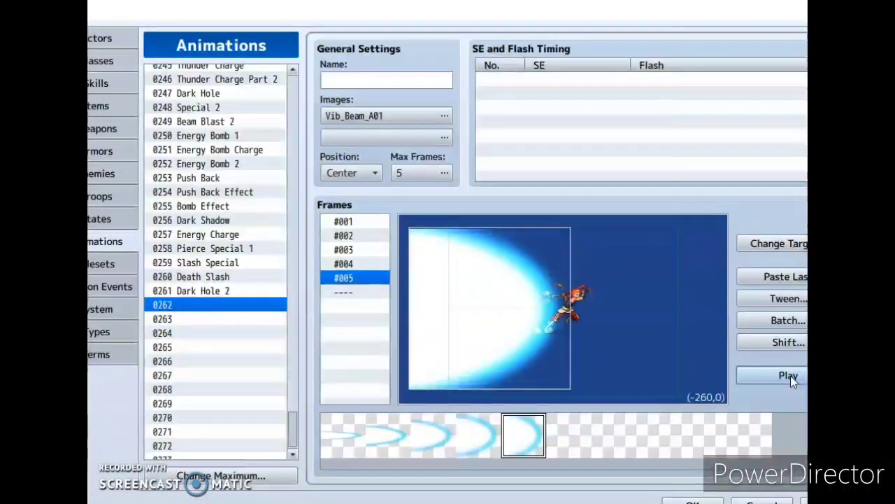
{"action": "left_click", "coordinate": [666, 361]}
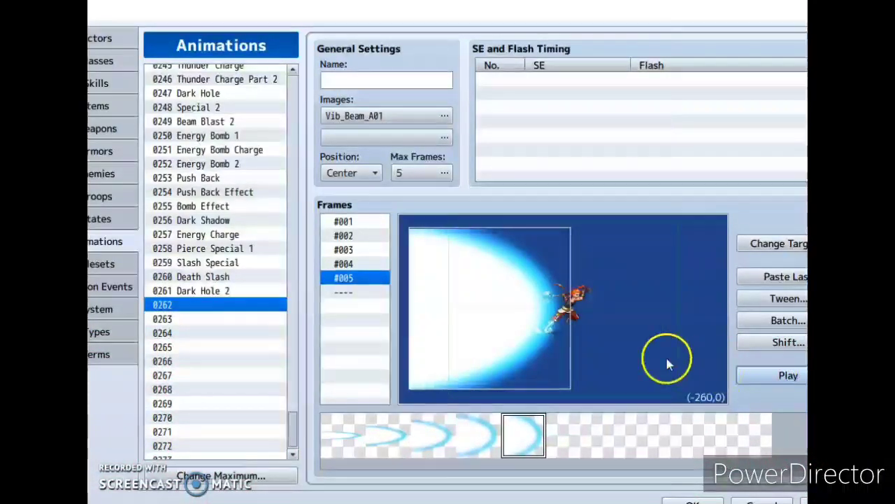
- Copy frames #001 to #005 and paste them after frame #005 to extend the animation to 10 frames
{"action": "left_click", "coordinate": [355, 222]}
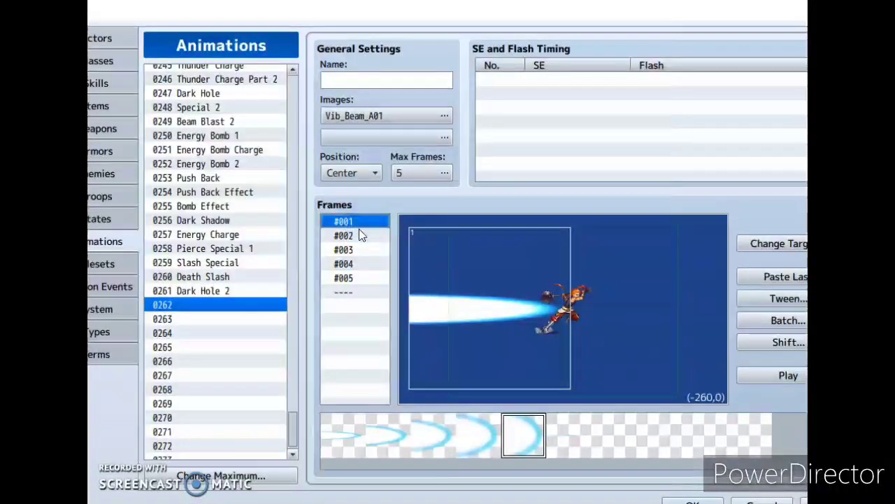
{"action": "left_click", "coordinate": [361, 277], "text": "shift"}
{"action": "right_click", "coordinate": [363, 281]}
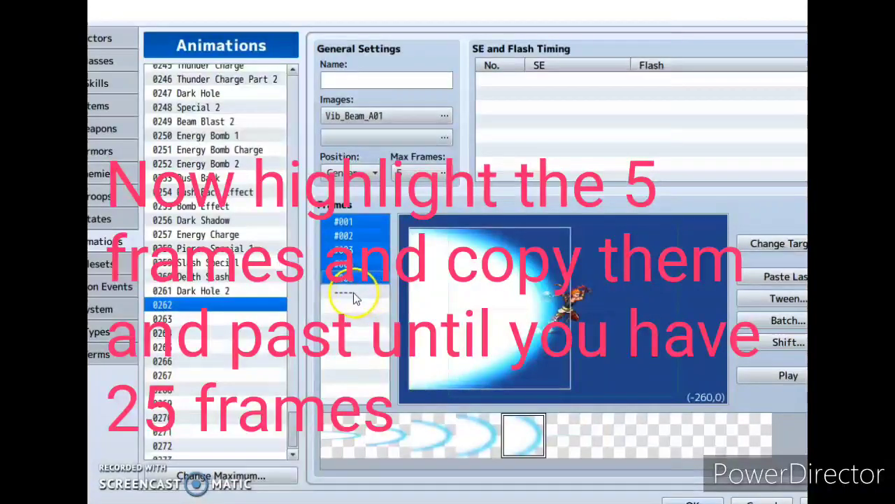
{"action": "left_click", "coordinate": [354, 293]}
{"action": "right_click", "coordinate": [350, 294]}
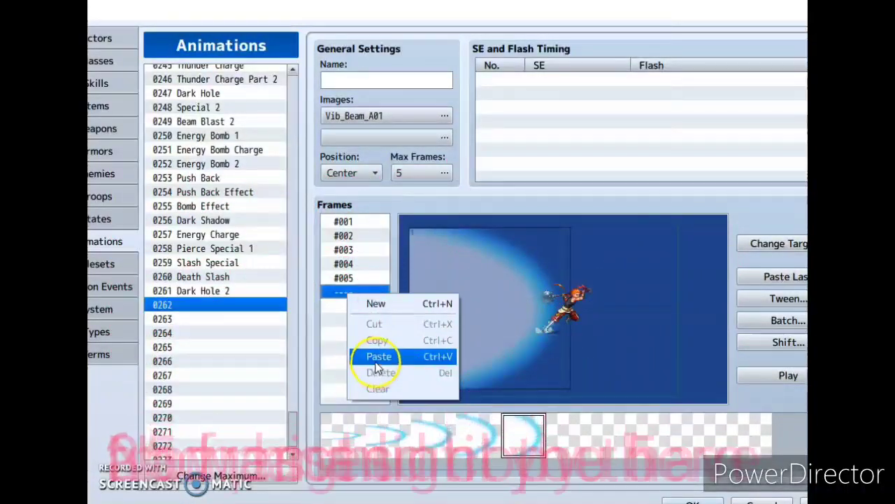
{"action": "left_click", "coordinate": [379, 357]}
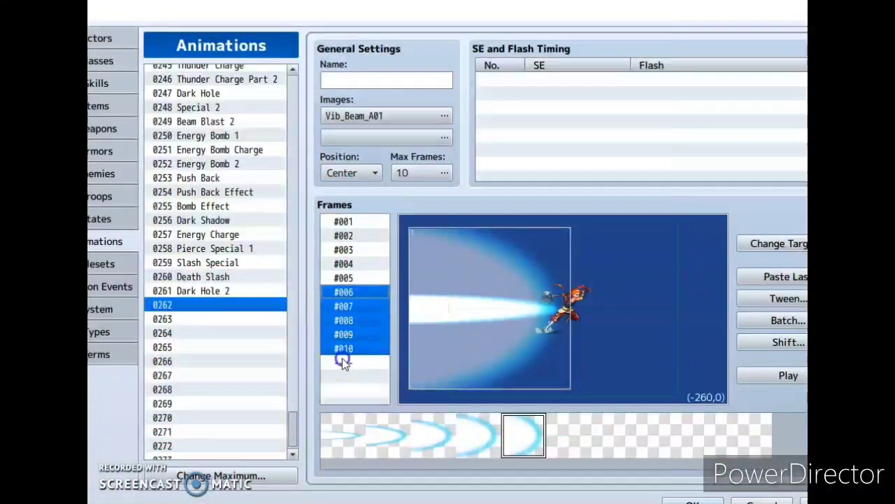
- Paste the copied five frames at the end of the frame list three more times to reach 25 frames
{"action": "left_click", "coordinate": [342, 359]}
{"action": "right_click", "coordinate": [342, 359]}
{"action": "left_click", "coordinate": [369, 420]}
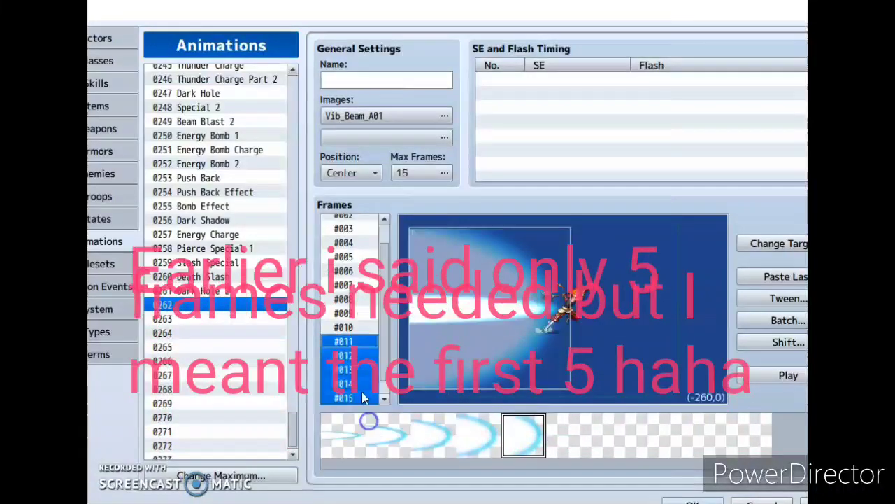
{"action": "scroll", "coordinate": [359, 331], "scroll_direction": "down", "scroll_amount": 1}
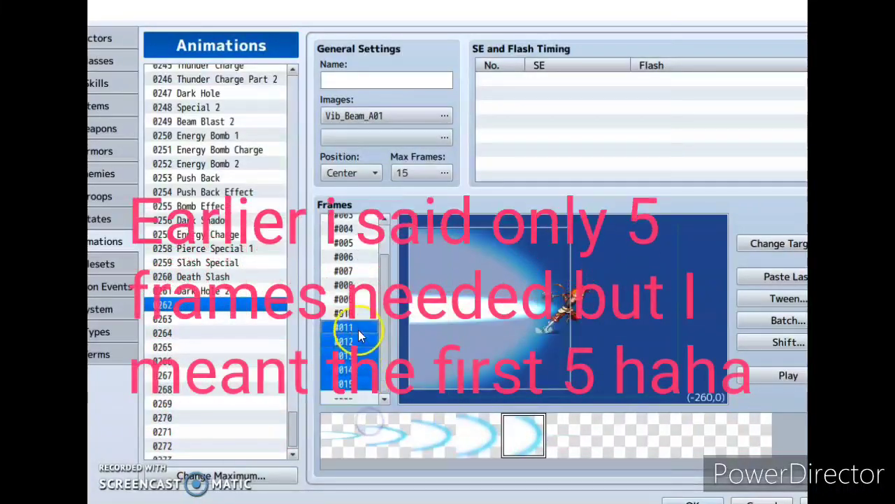
{"action": "right_click", "coordinate": [351, 399]}
{"action": "left_click", "coordinate": [382, 460]}
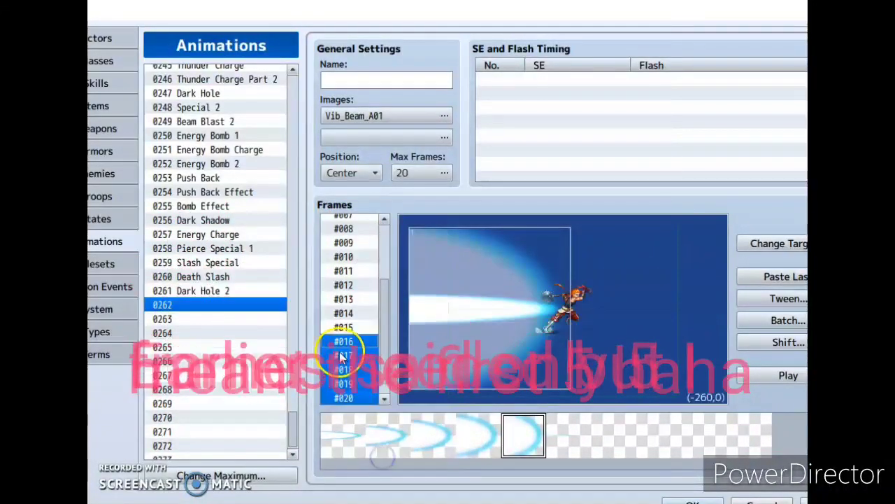
{"action": "scroll", "coordinate": [341, 357], "scroll_direction": "down", "scroll_amount": 1}
{"action": "left_click", "coordinate": [342, 397]}
{"action": "right_click", "coordinate": [342, 395]}
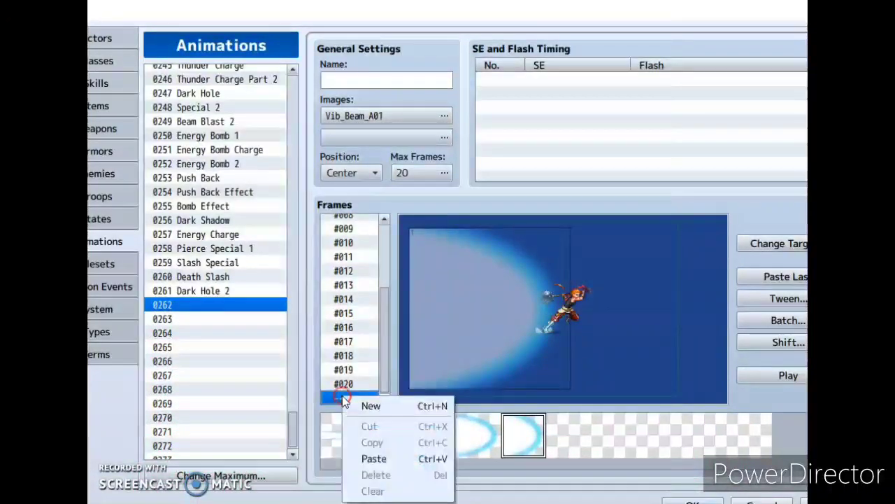
{"action": "left_click", "coordinate": [374, 458]}
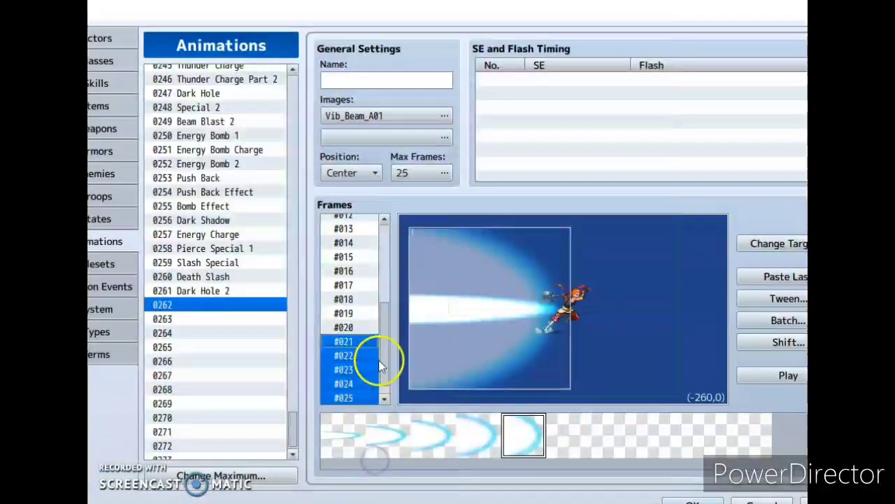
- Return to frame #001 and play the extended 25-frame beam animation
{"action": "left_click_drag", "start_coordinate": [389, 339], "coordinate": [385, 236]}
{"action": "left_click", "coordinate": [368, 223]}
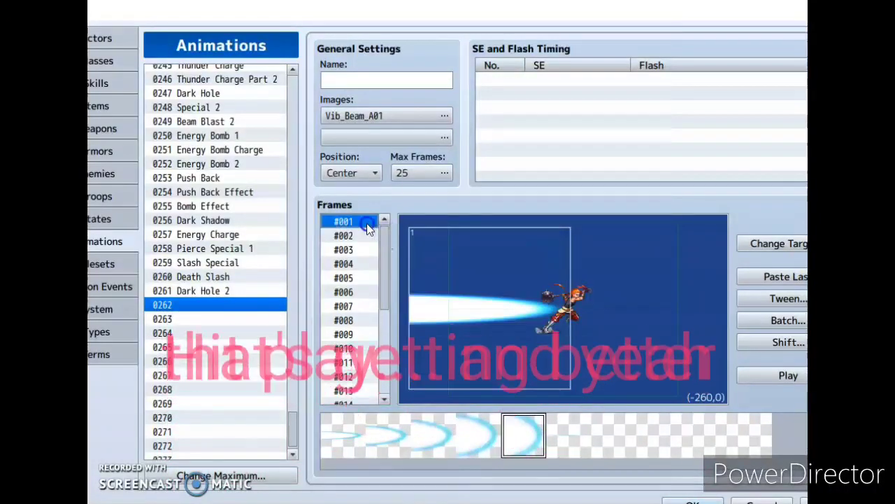
{"action": "left_click", "coordinate": [753, 375]}
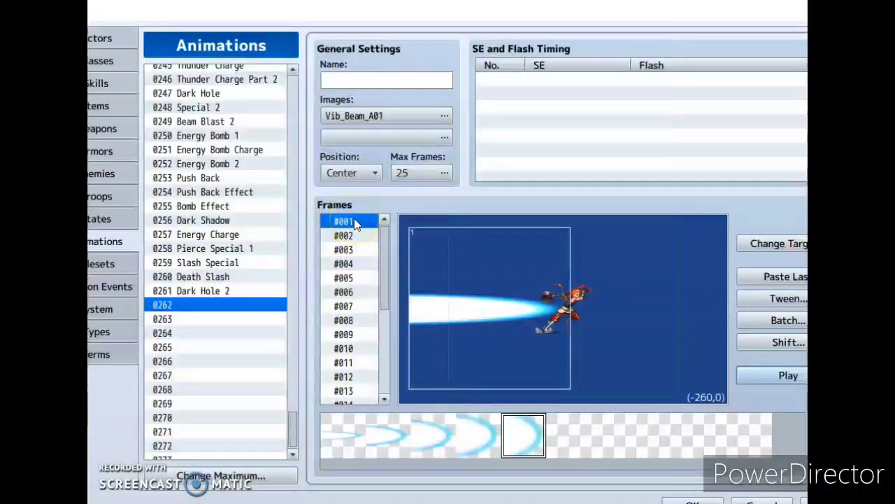
- Review the beam cell's pattern number in frames #001, #002 and #003
{"action": "left_click", "coordinate": [510, 302]}
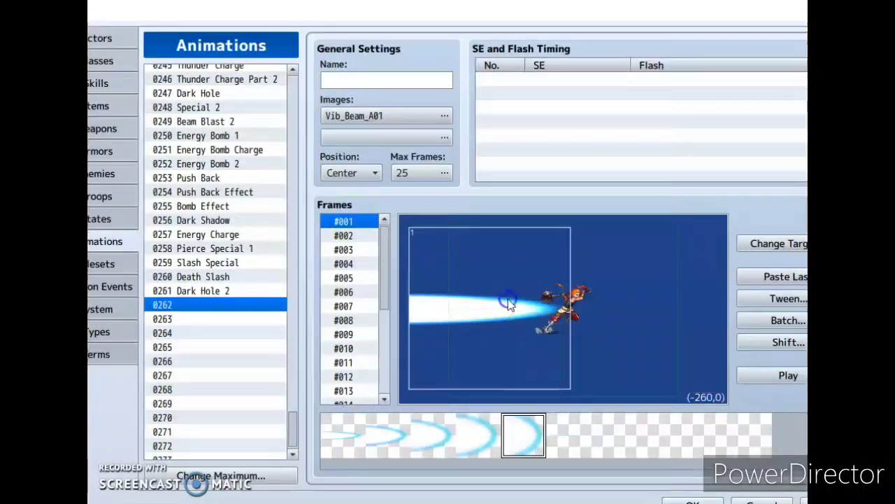
{"action": "double_click", "coordinate": [508, 304]}
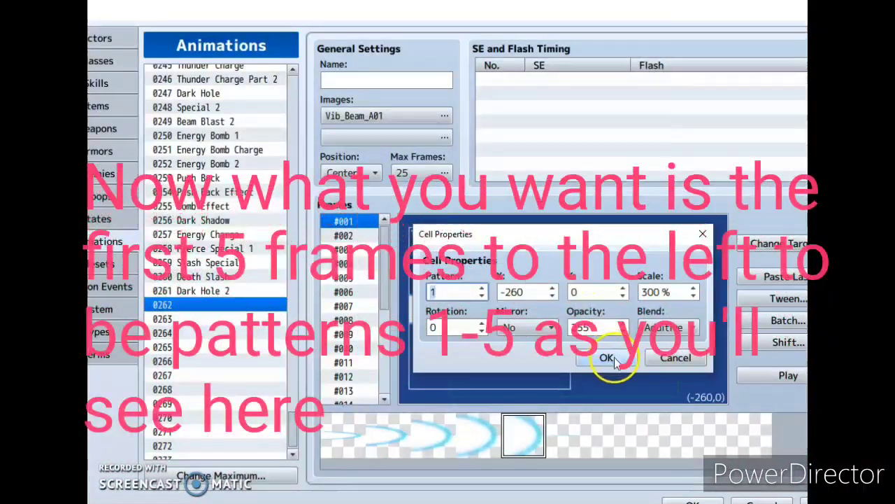
{"action": "left_click", "coordinate": [617, 362]}
{"action": "left_click", "coordinate": [347, 236]}
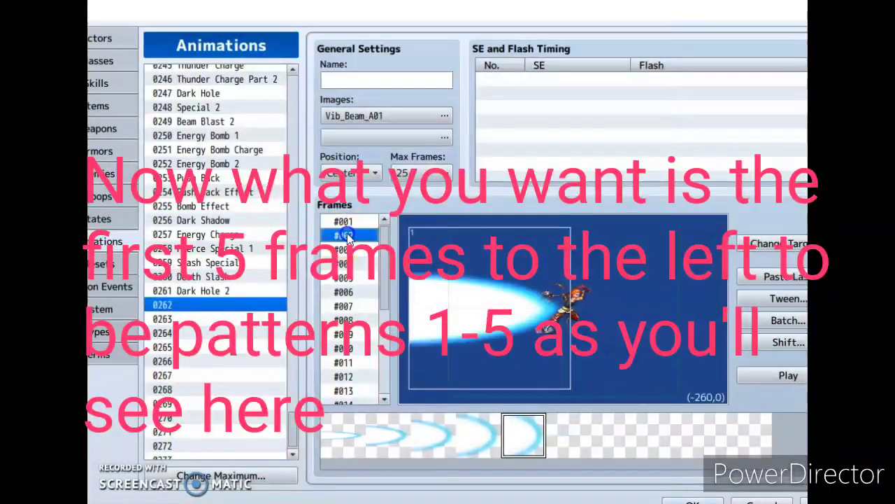
{"action": "double_click", "coordinate": [460, 292]}
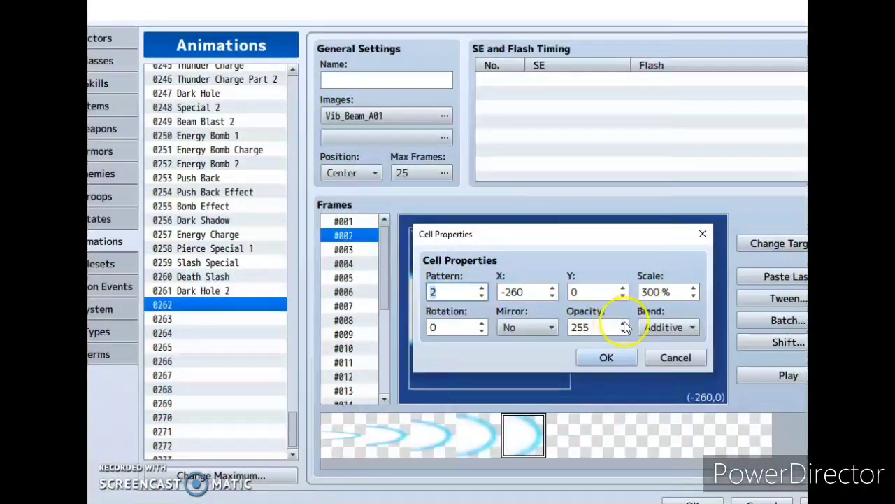
{"action": "left_click", "coordinate": [618, 357]}
{"action": "left_click", "coordinate": [342, 247]}
{"action": "double_click", "coordinate": [489, 290]}
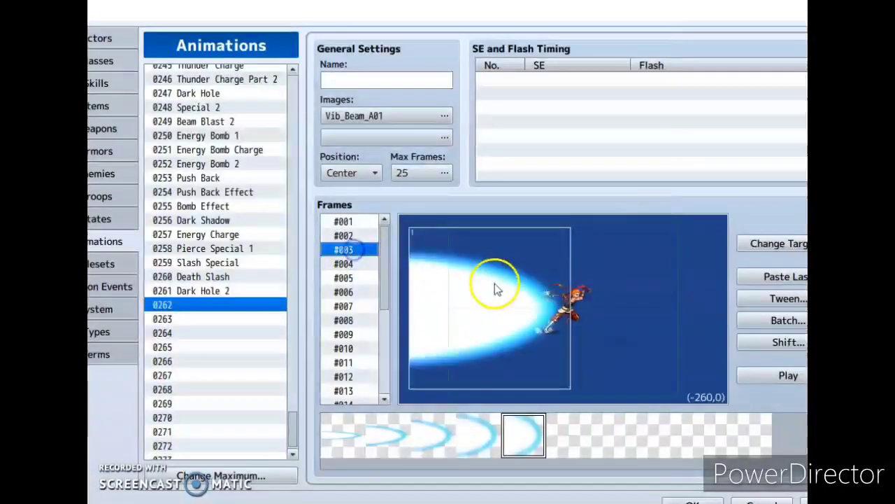
{"action": "double_click", "coordinate": [441, 294]}
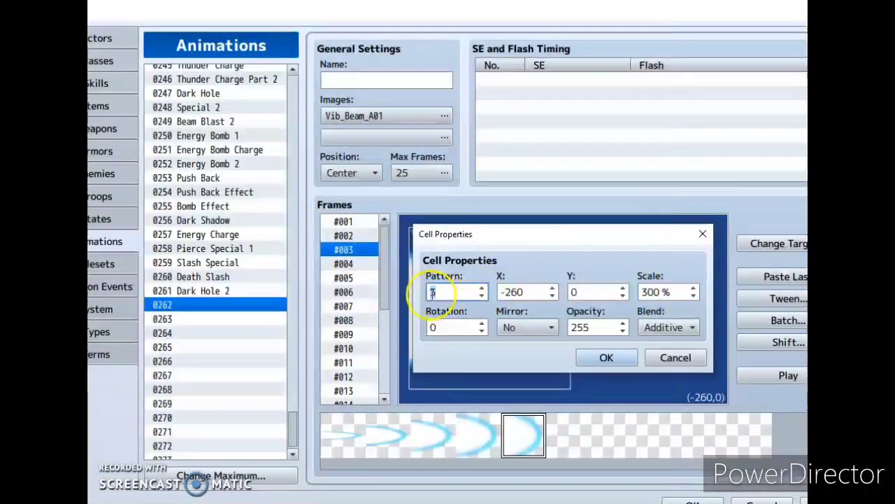
{"action": "left_click", "coordinate": [627, 359]}
- Check the beam cell's pattern number in frame #004 and enter pattern 5 for the cell in frame #005
{"action": "left_click", "coordinate": [343, 263]}
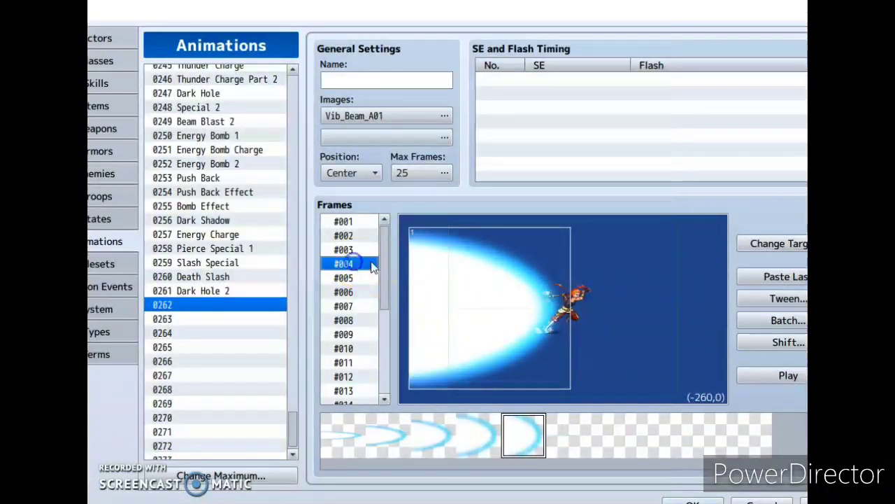
{"action": "double_click", "coordinate": [485, 305]}
{"action": "left_click", "coordinate": [459, 297]}
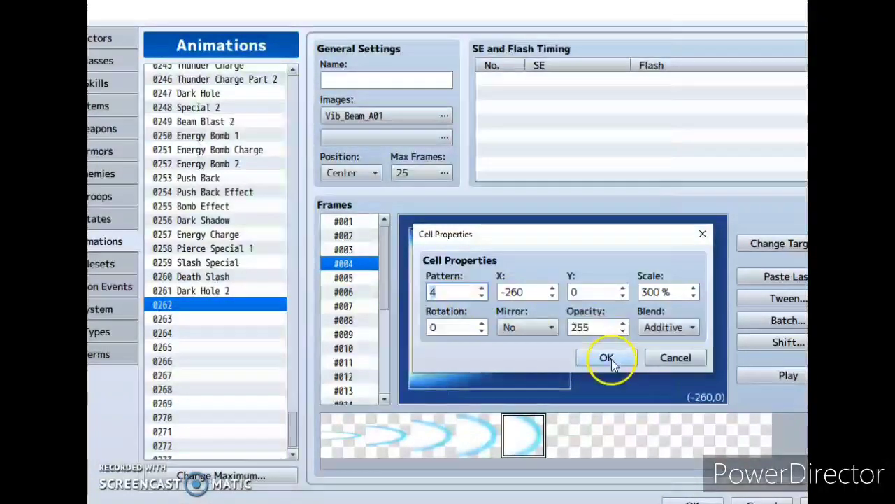
{"action": "left_click", "coordinate": [606, 359]}
{"action": "left_click", "coordinate": [350, 279]}
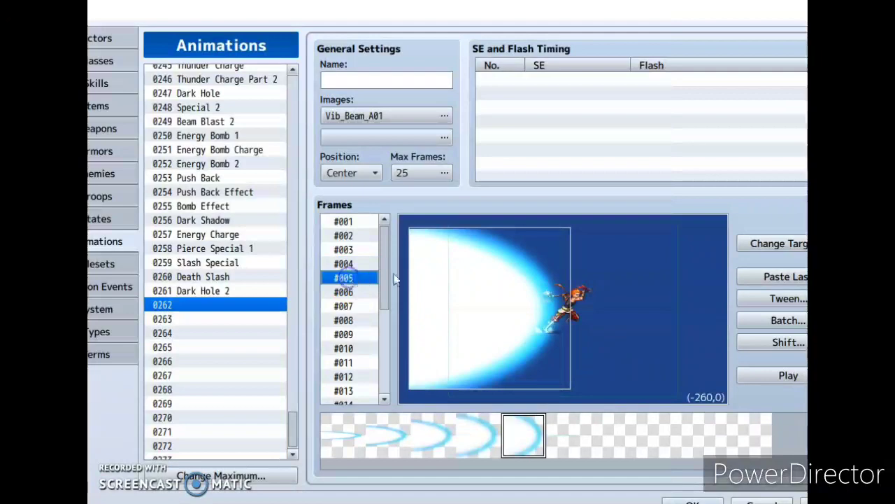
{"action": "double_click", "coordinate": [491, 293]}
{"action": "left_click", "coordinate": [435, 295]}
{"action": "type", "text": "5"}
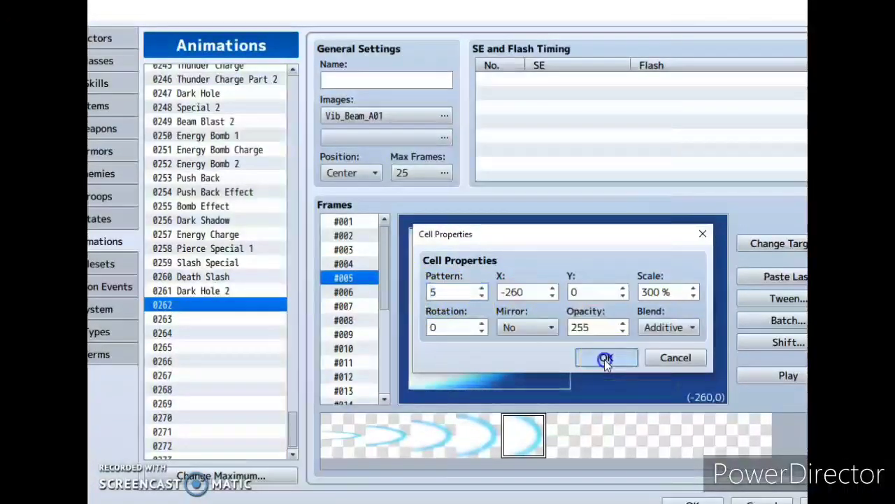
{"action": "left_click", "coordinate": [606, 357]}
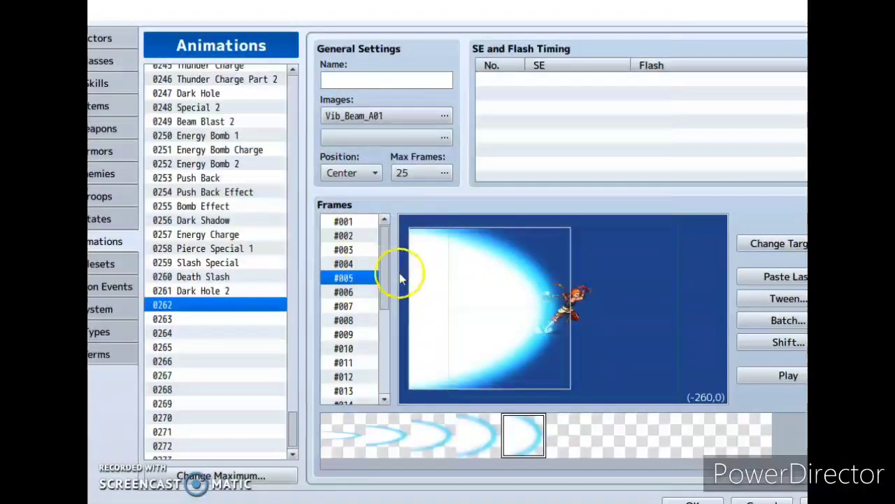
- Set the beam cell's pattern to 1 in the last frame, #025
{"action": "left_click_drag", "start_coordinate": [384, 276], "coordinate": [385, 378]}
{"action": "left_click", "coordinate": [362, 385]}
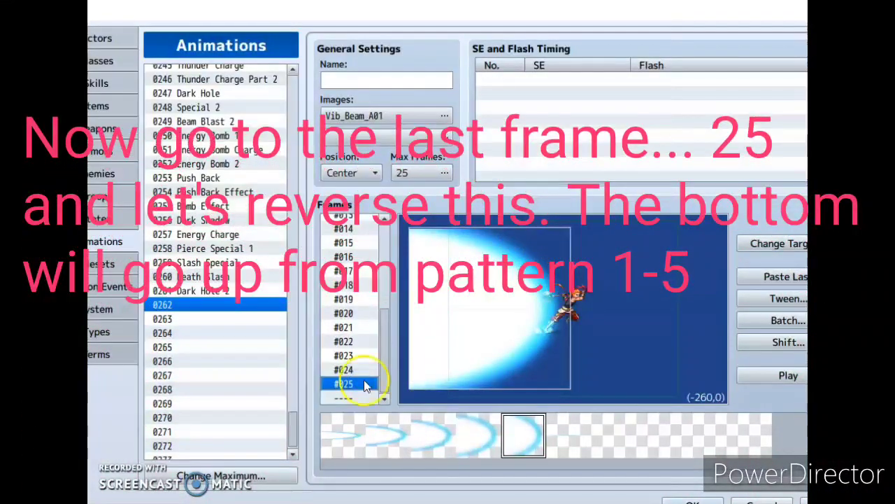
{"action": "double_click", "coordinate": [500, 339]}
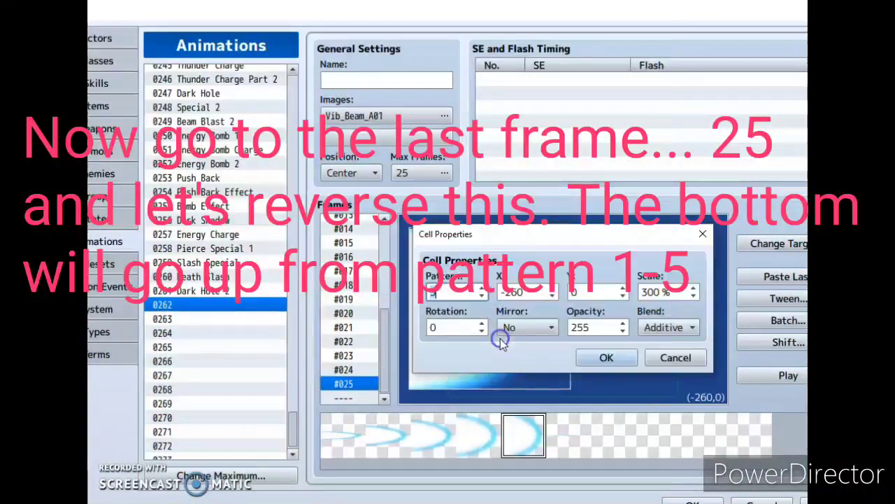
{"action": "type", "text": "1"}
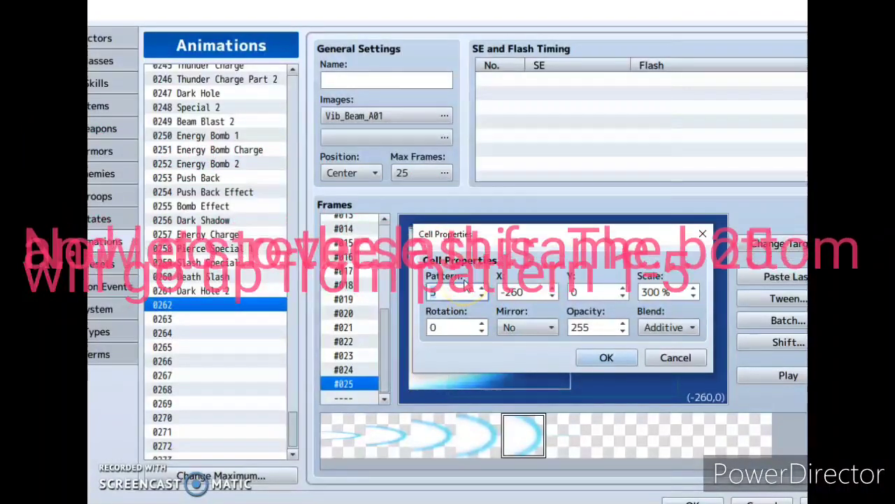
{"action": "left_click", "coordinate": [598, 357]}
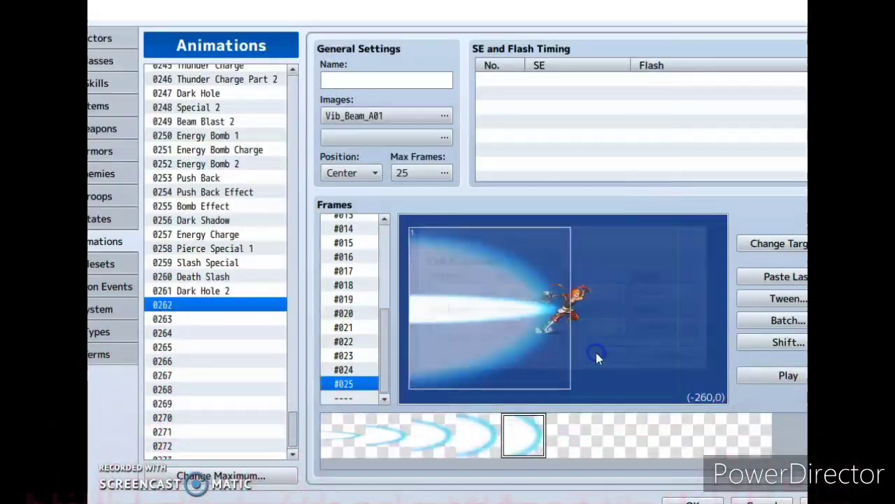
- Set the beam cell's pattern to 2 in frame #024 and accept pattern 3 for the cell in frame #023
{"action": "left_click", "coordinate": [346, 369]}
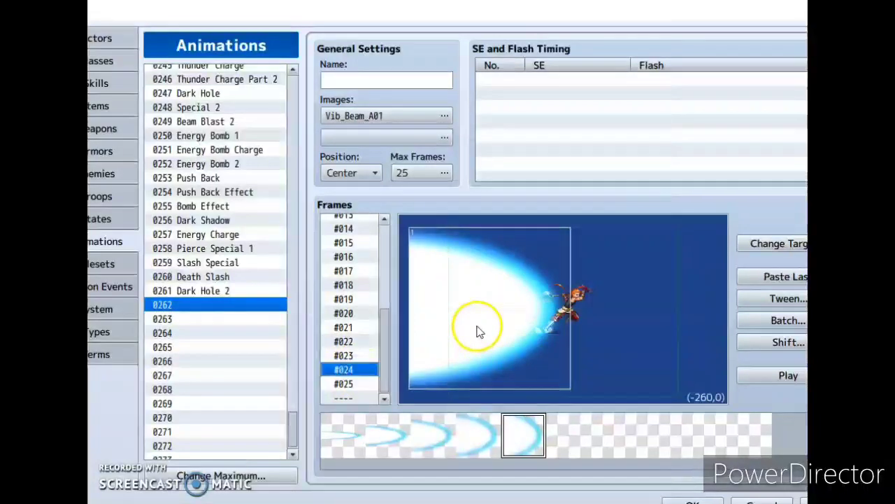
{"action": "double_click", "coordinate": [480, 332]}
{"action": "type", "text": "2"}
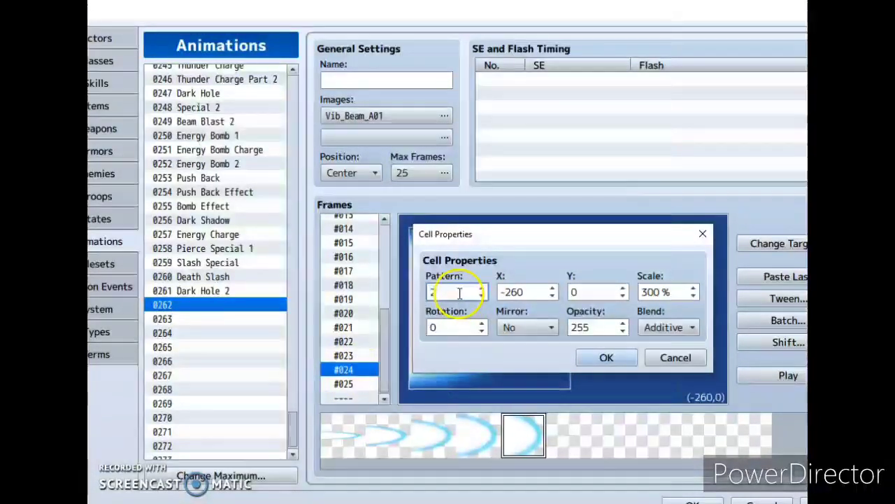
{"action": "left_click", "coordinate": [609, 358]}
{"action": "left_click", "coordinate": [347, 355]}
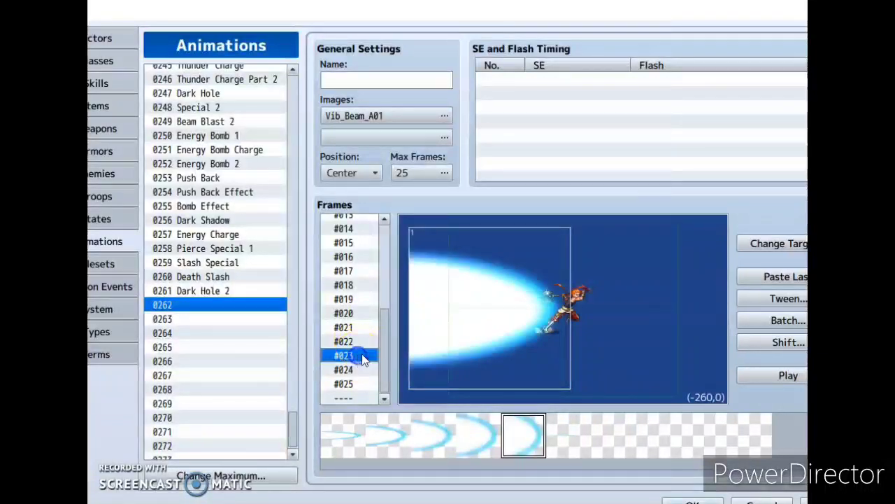
{"action": "double_click", "coordinate": [465, 325]}
{"action": "left_click", "coordinate": [444, 298]}
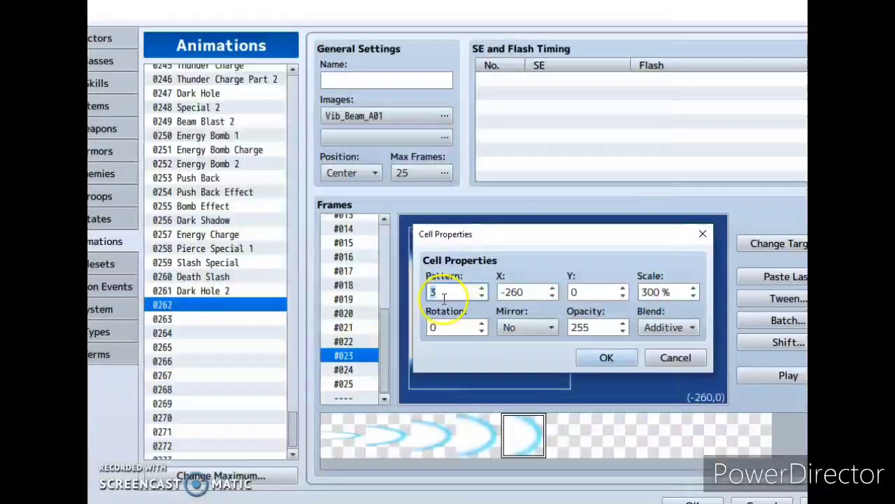
{"action": "left_click", "coordinate": [607, 357]}
- Set the beam cell's pattern to 4 in frame #022
{"action": "left_click", "coordinate": [334, 340]}
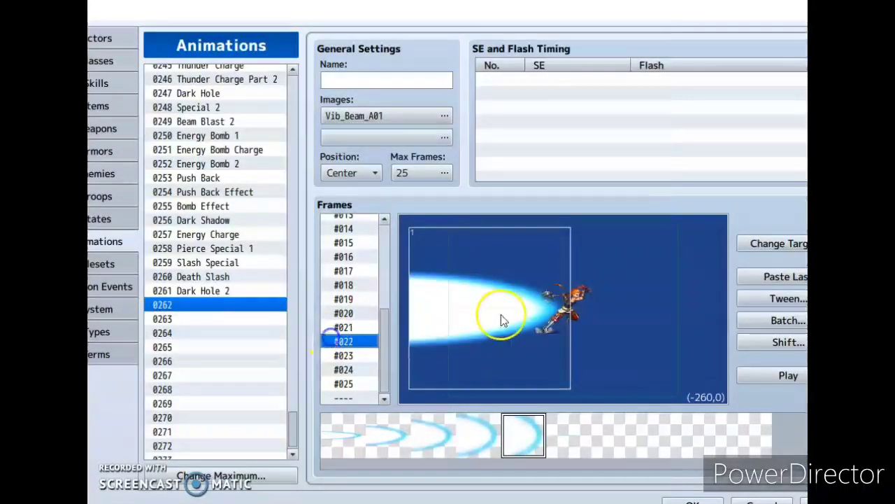
{"action": "double_click", "coordinate": [505, 316]}
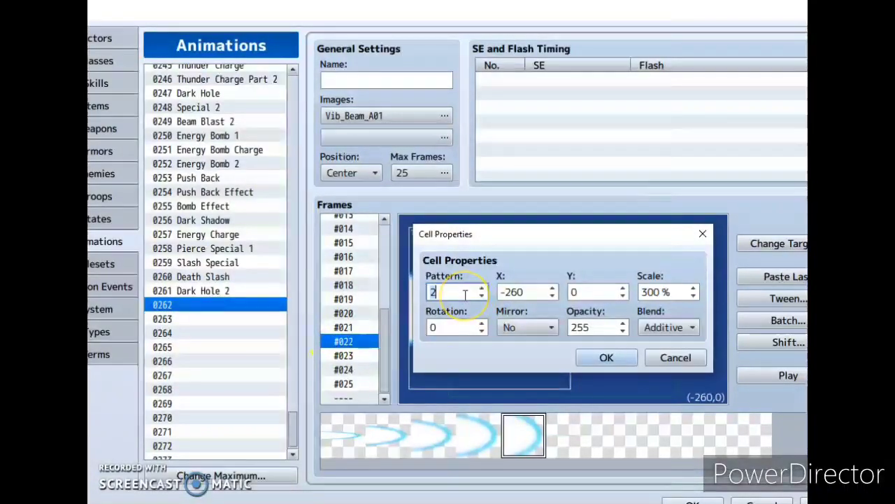
{"action": "left_click", "coordinate": [597, 358]}
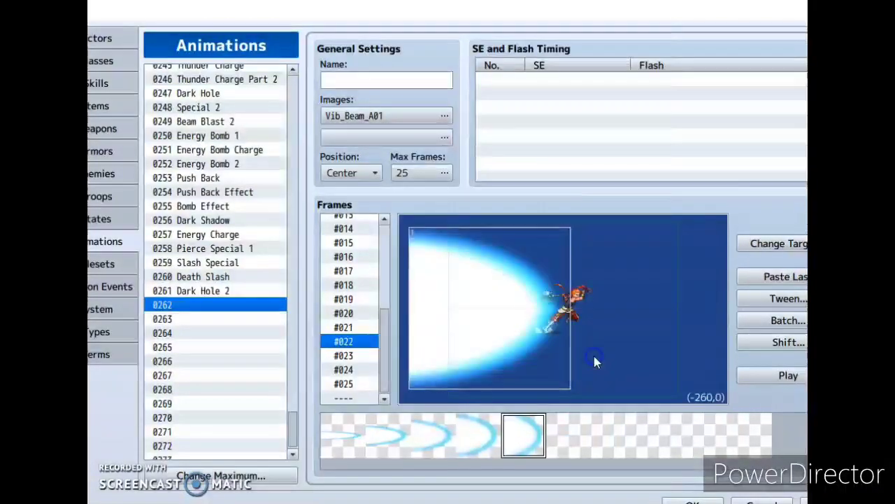
- Set the beam cell's pattern to 5 in frame #021 and play the animation preview
{"action": "left_click", "coordinate": [368, 329]}
{"action": "double_click", "coordinate": [499, 314]}
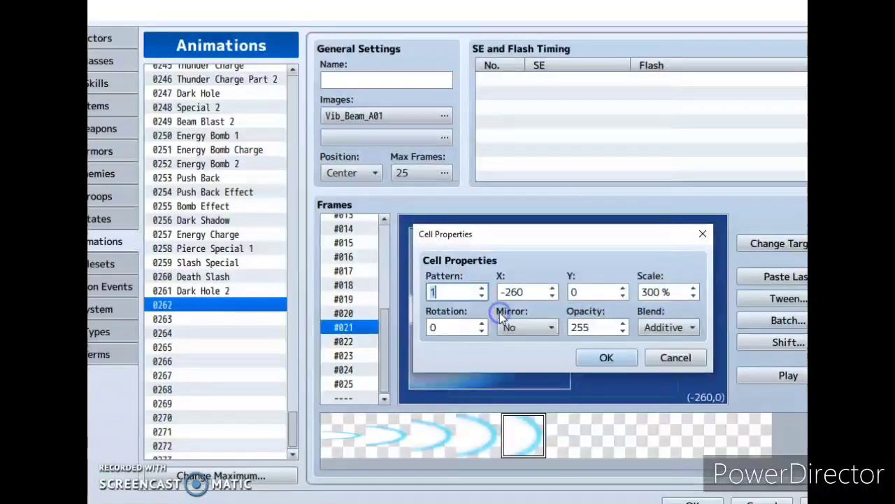
{"action": "type", "text": "5"}
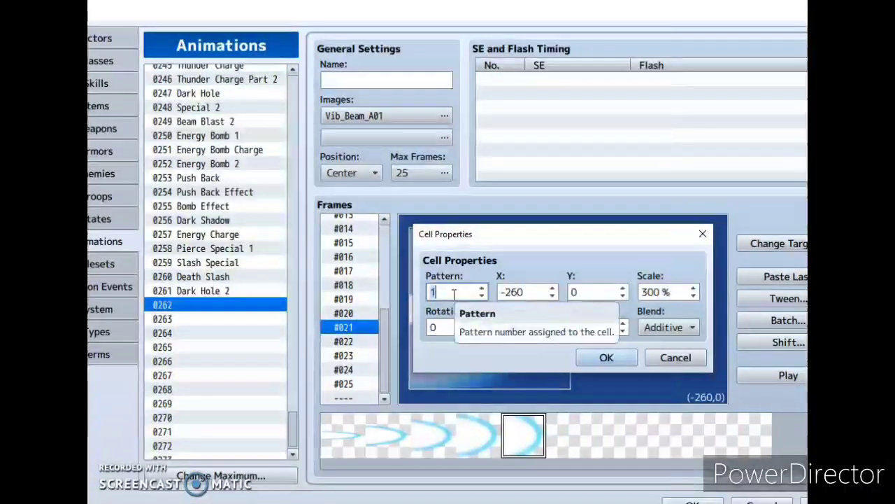
{"action": "left_click", "coordinate": [589, 355]}
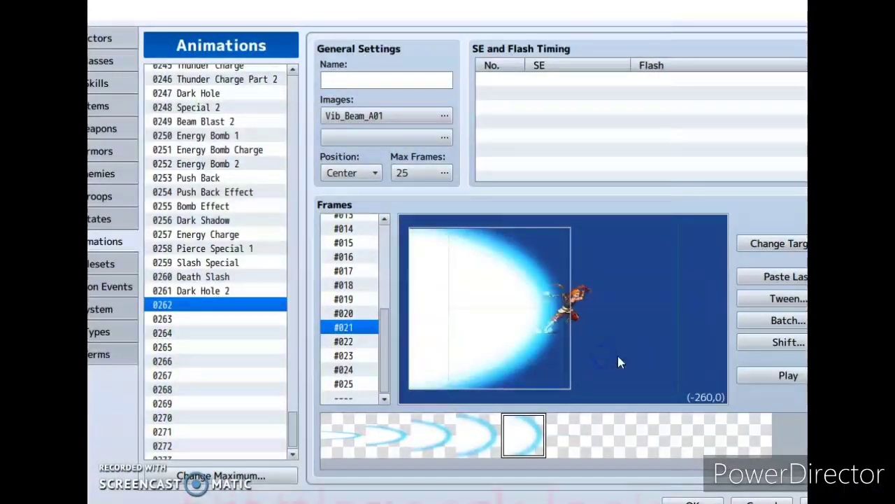
{"action": "left_click", "coordinate": [772, 375]}
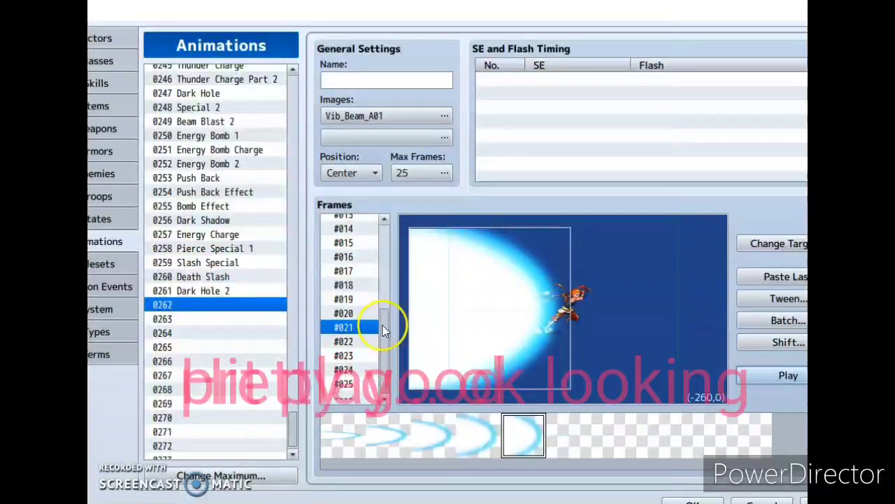
- Set the beam cell's pattern to 4 in frame #006 and to 5 in frame #007
{"action": "left_click_drag", "start_coordinate": [392, 322], "coordinate": [384, 236]}
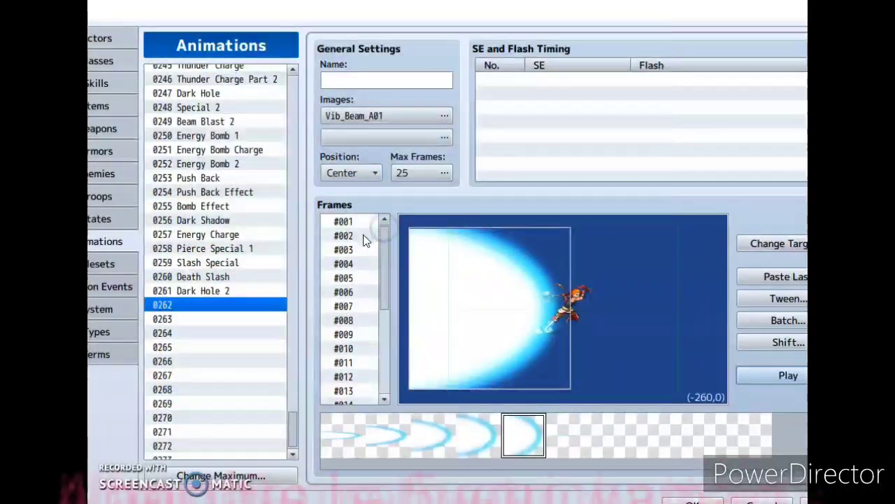
{"action": "left_click", "coordinate": [361, 278]}
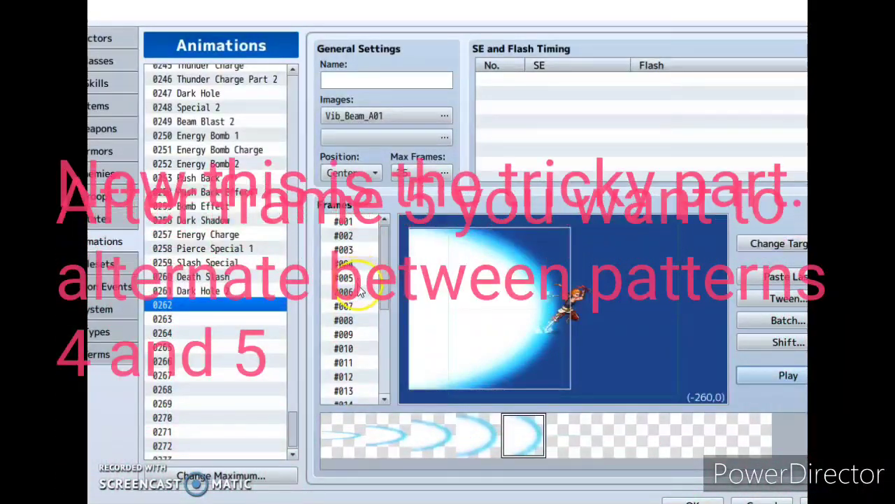
{"action": "left_click", "coordinate": [361, 293]}
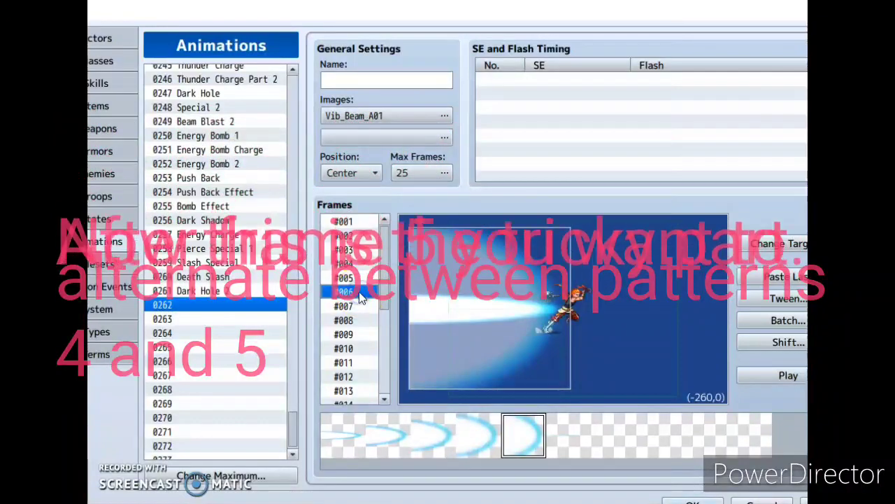
{"action": "left_click", "coordinate": [446, 288]}
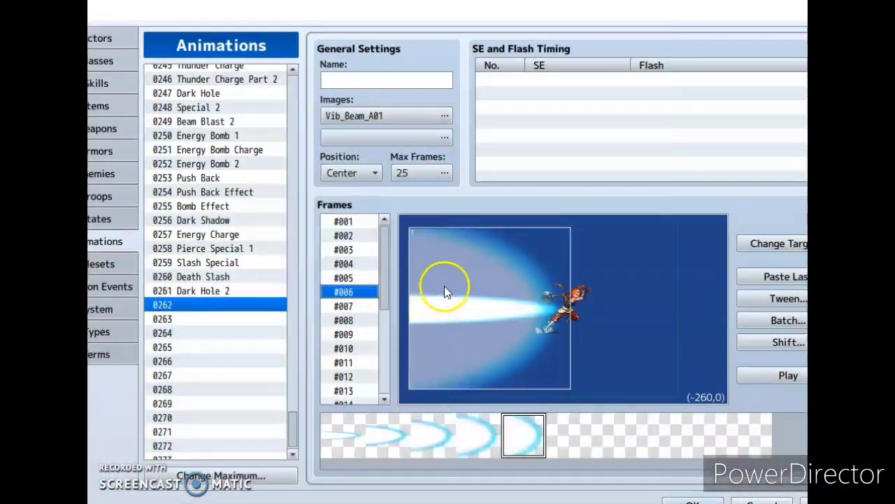
{"action": "double_click", "coordinate": [464, 284]}
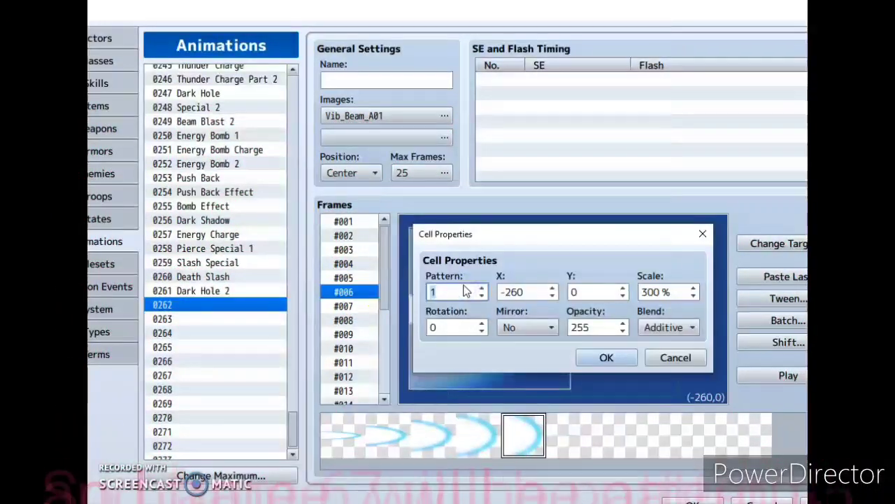
{"action": "type", "text": "4"}
{"action": "left_click", "coordinate": [607, 357]}
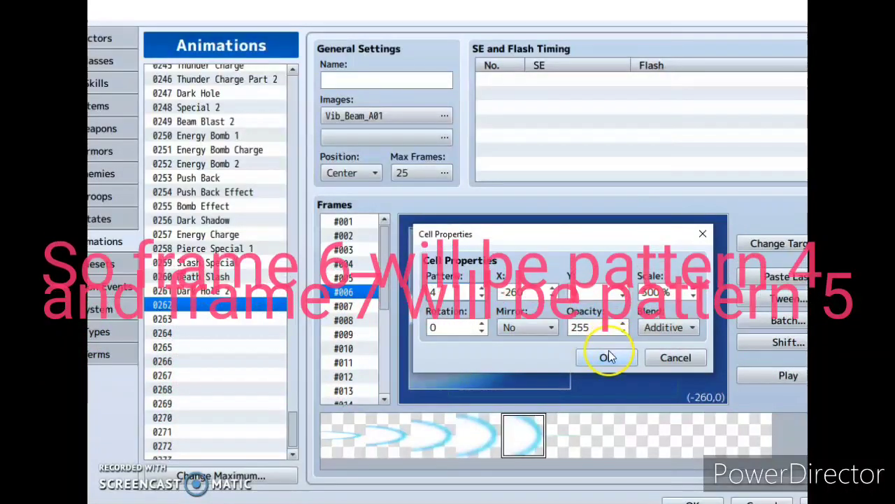
{"action": "left_click", "coordinate": [353, 305]}
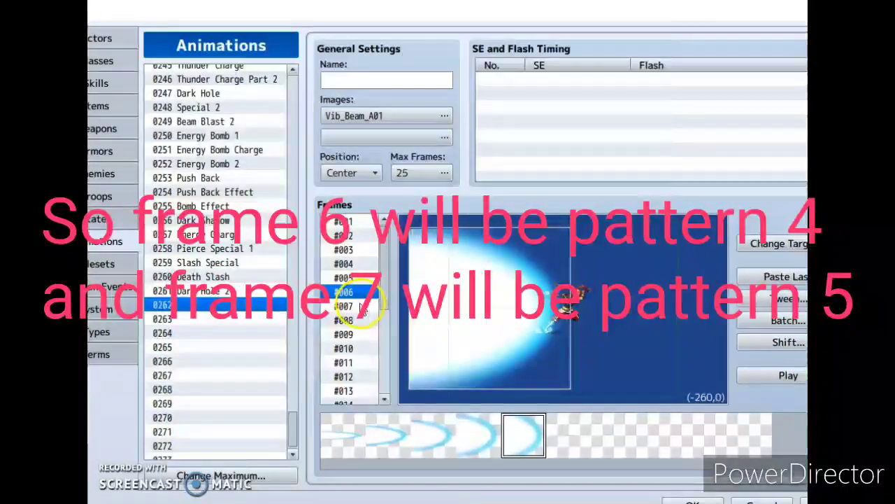
{"action": "double_click", "coordinate": [498, 311]}
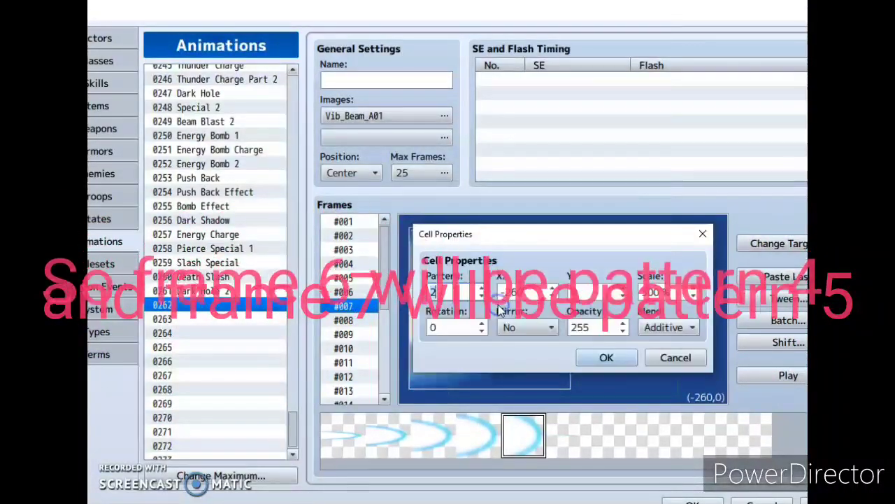
{"action": "type", "text": "5"}
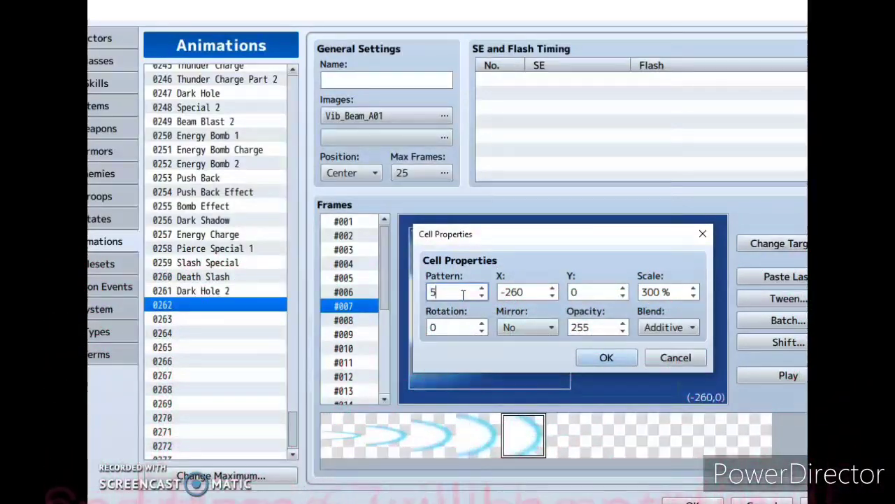
{"action": "left_click", "coordinate": [604, 357]}
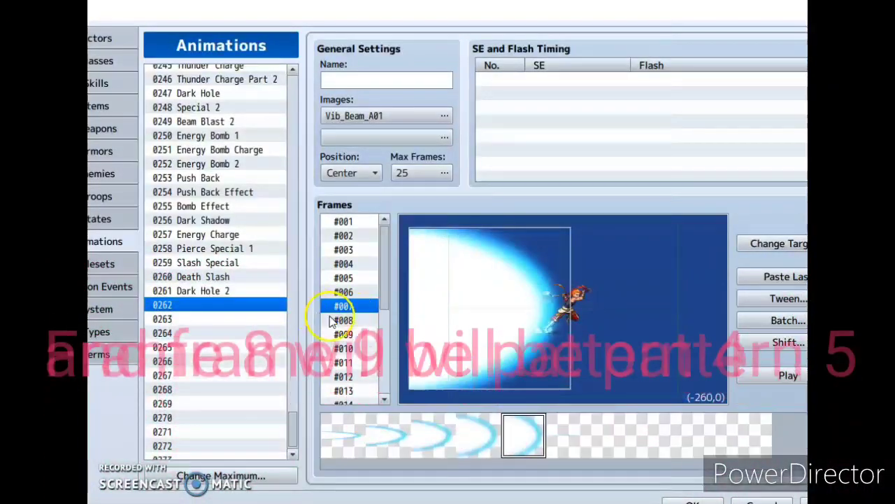
- Set the beam cell's pattern to 4 in frame #008 and to 5 in frame #009
{"action": "left_click", "coordinate": [347, 320]}
{"action": "left_click", "coordinate": [458, 326]}
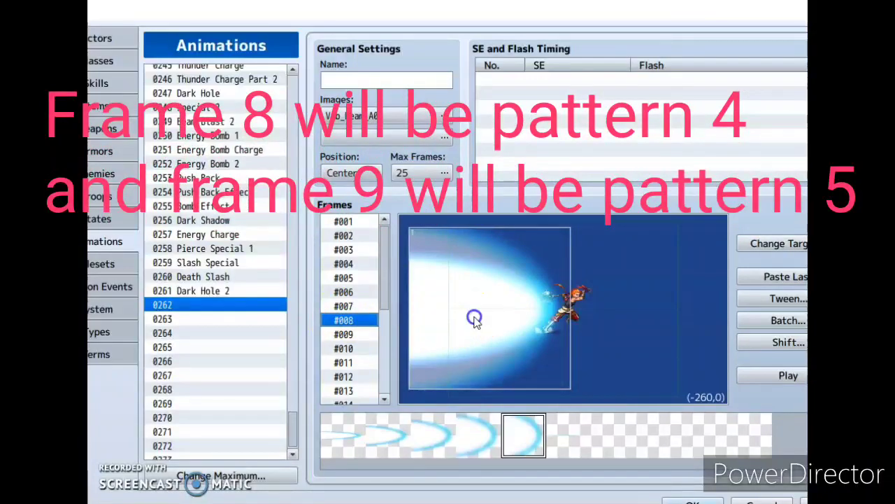
{"action": "double_click", "coordinate": [474, 319]}
{"action": "type", "text": "4"}
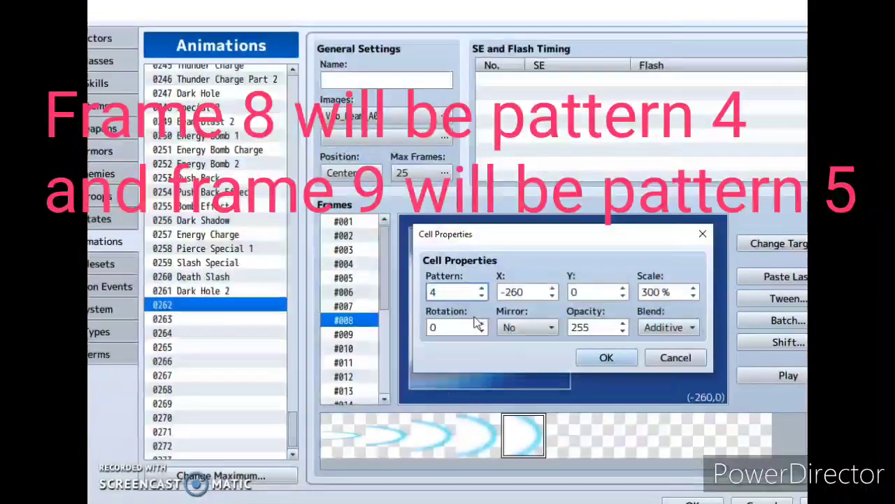
{"action": "left_click", "coordinate": [607, 357]}
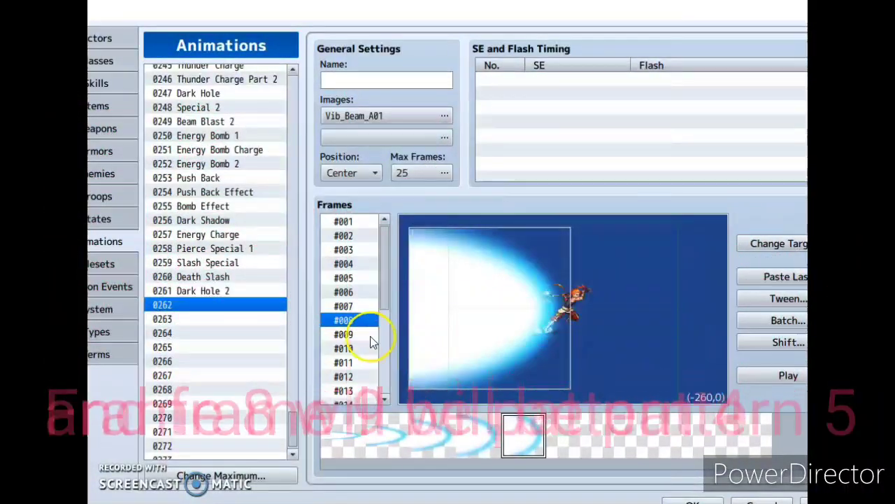
{"action": "left_click", "coordinate": [343, 334]}
{"action": "left_click", "coordinate": [503, 307]}
{"action": "double_click", "coordinate": [503, 307]}
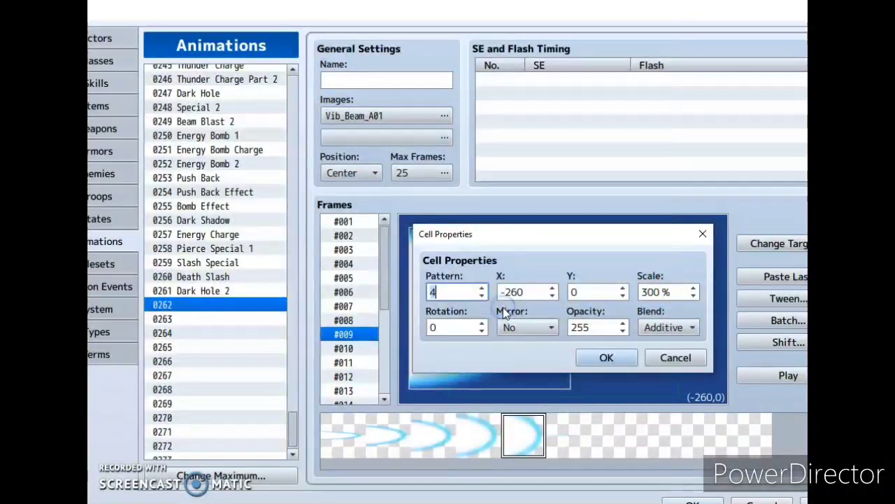
{"action": "left_click", "coordinate": [606, 357]}
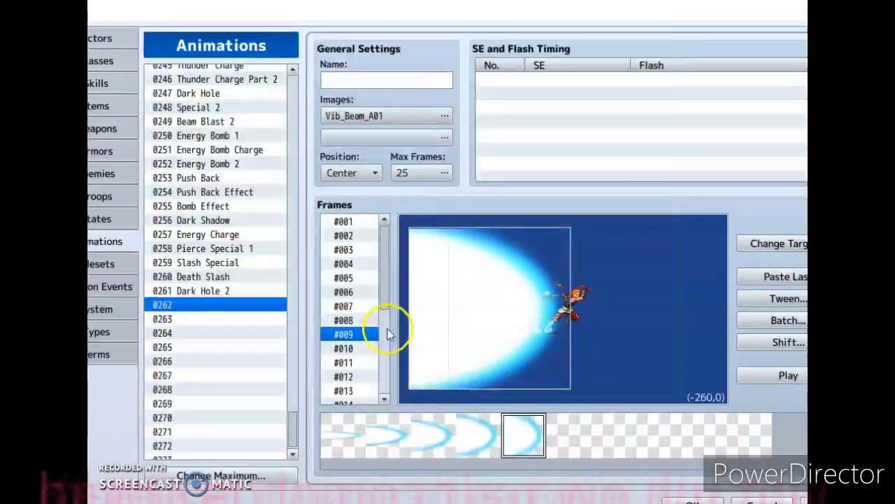
- Set the beam cell's pattern to 4 in frame #010 and to 5 in frame #011
{"action": "scroll", "coordinate": [389, 335], "scroll_direction": "down", "scroll_amount": 2}
{"action": "left_click_drag", "start_coordinate": [388, 330], "coordinate": [388, 336]}
{"action": "left_click", "coordinate": [353, 283]}
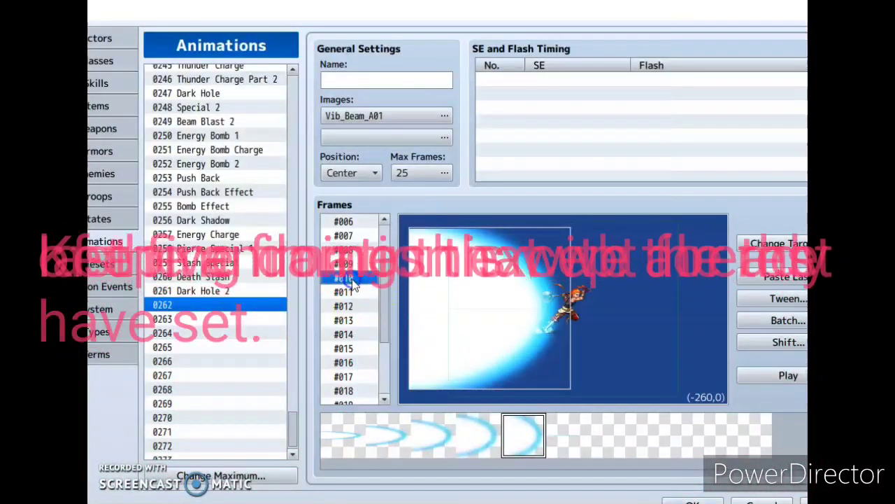
{"action": "left_click", "coordinate": [488, 299]}
{"action": "double_click", "coordinate": [488, 299]}
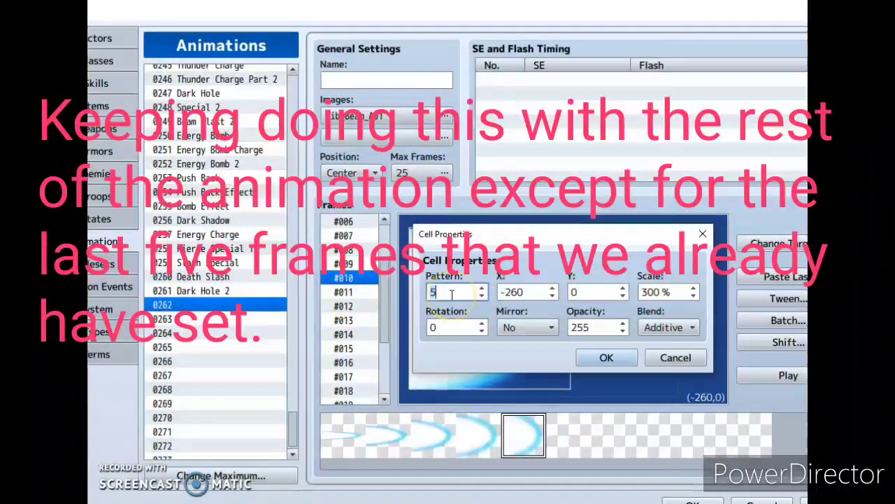
{"action": "left_click", "coordinate": [603, 358]}
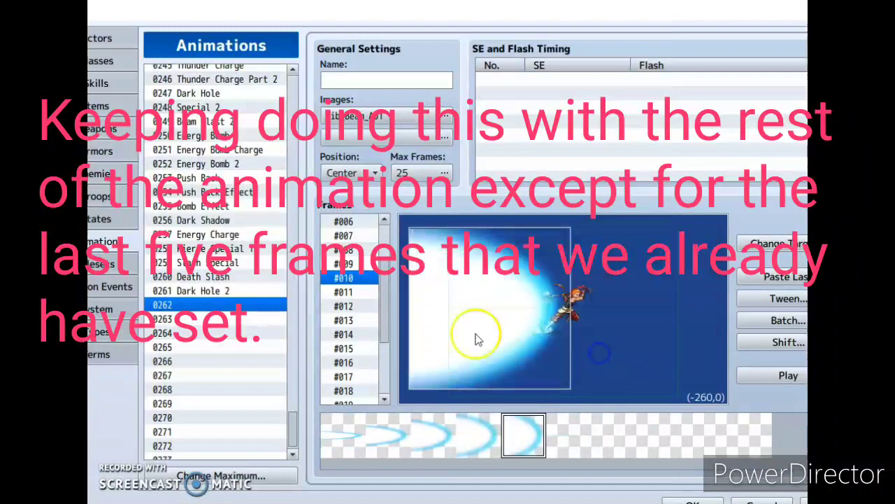
{"action": "left_click", "coordinate": [358, 296]}
{"action": "double_click", "coordinate": [495, 318]}
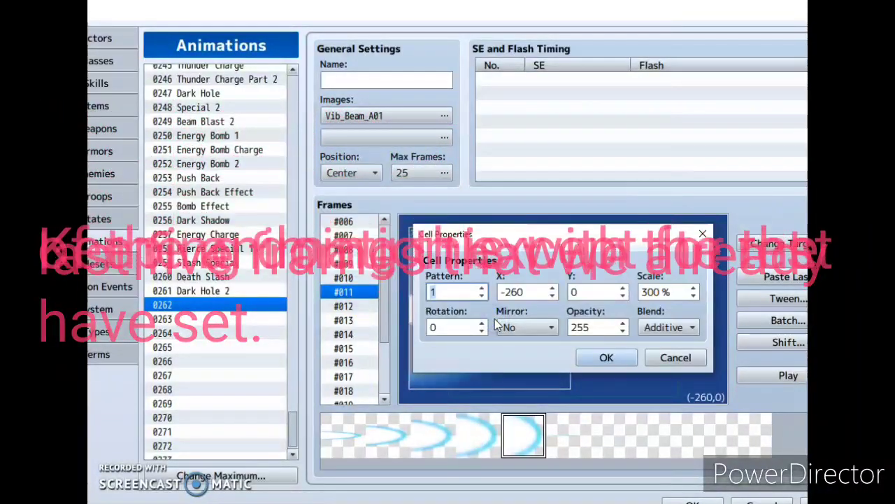
{"action": "type", "text": "5"}
{"action": "left_click", "coordinate": [604, 357]}
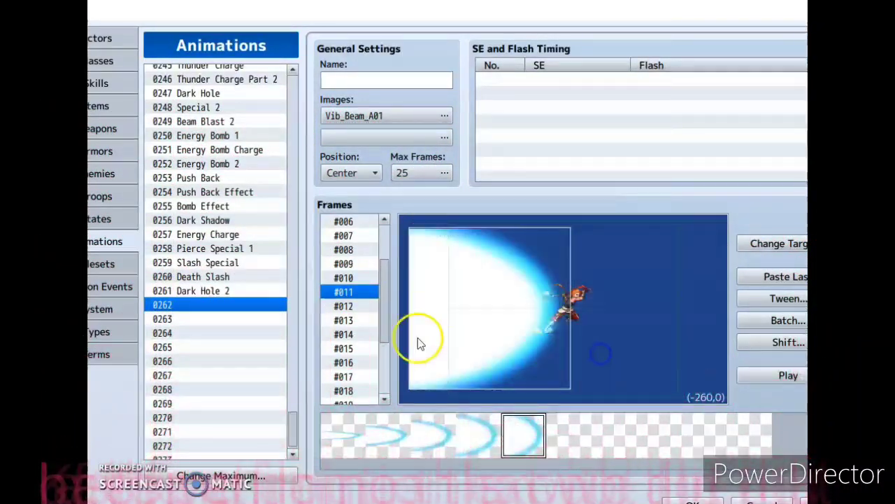
- Set the beam cell's pattern to 4 in frame #012 and to 5 in frame #013
{"action": "left_click", "coordinate": [361, 306]}
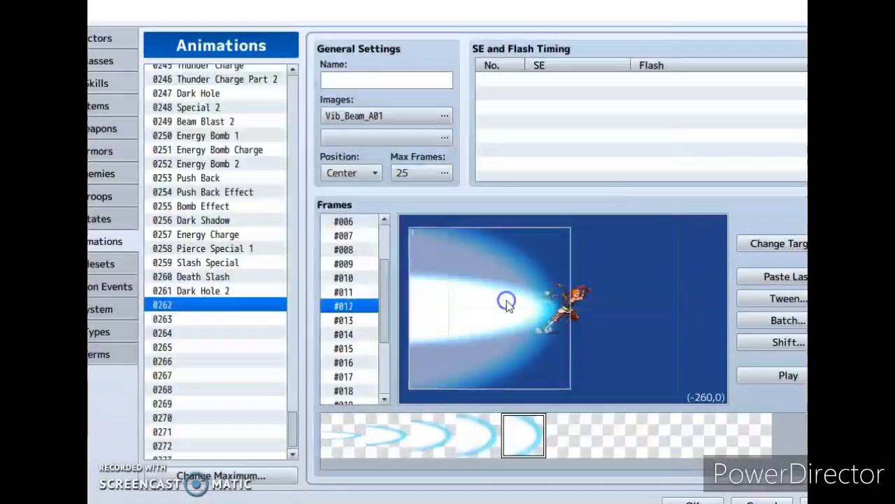
{"action": "double_click", "coordinate": [506, 302]}
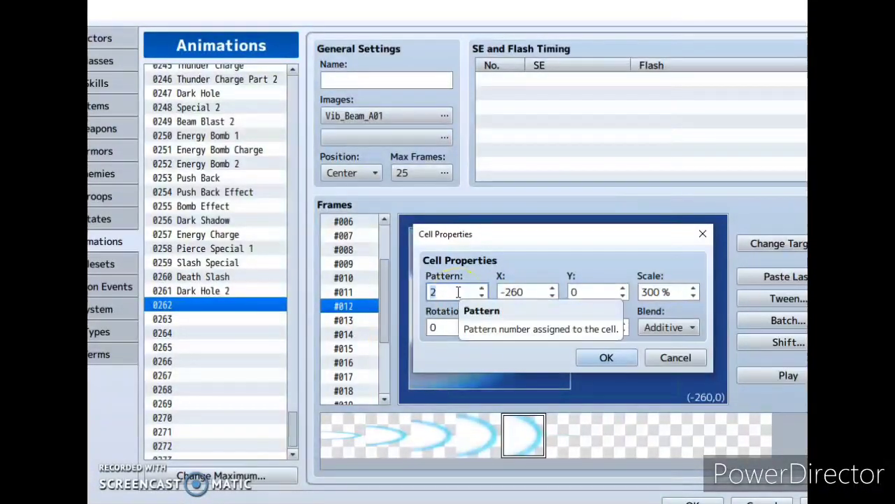
{"action": "type", "text": "4"}
{"action": "left_click", "coordinate": [605, 356]}
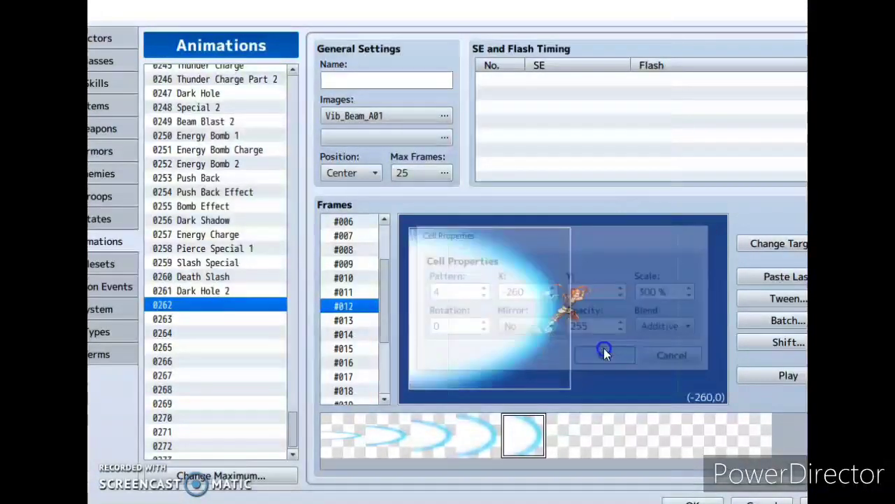
{"action": "left_click", "coordinate": [350, 321]}
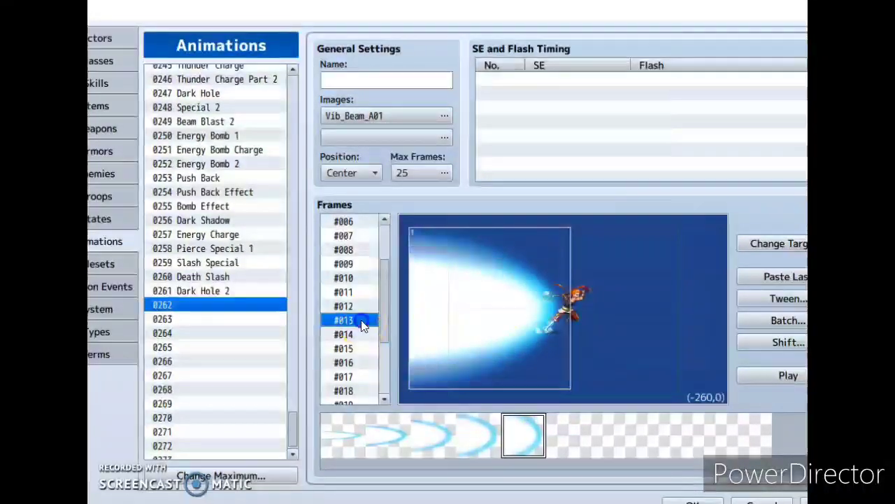
{"action": "double_click", "coordinate": [471, 319]}
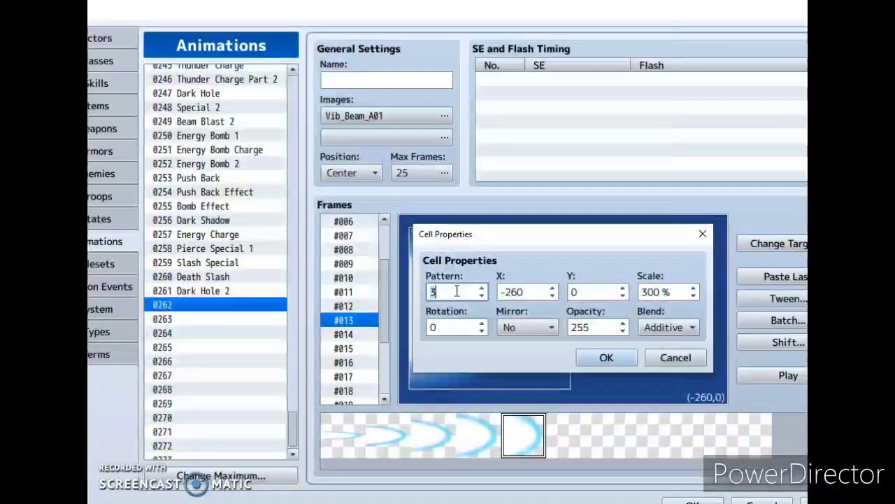
{"action": "left_click", "coordinate": [606, 358]}
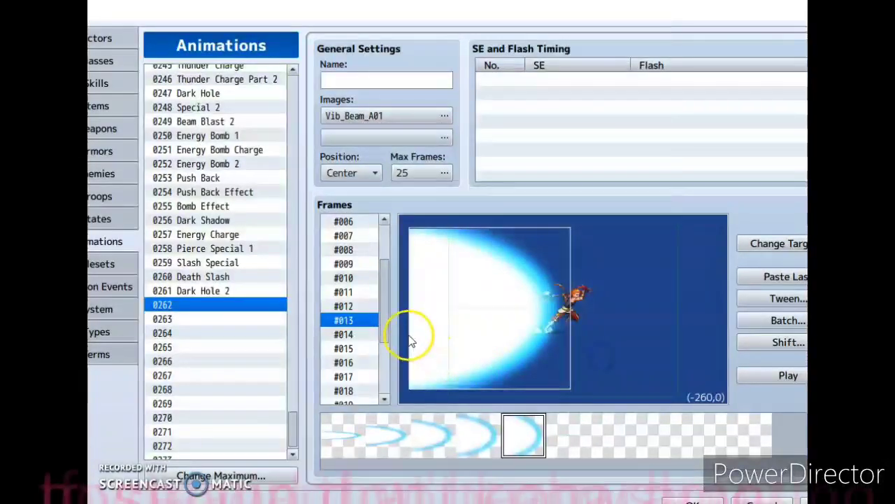
- Set the beam cell's pattern to 4 in frame #014 and to 5 in frame #015
{"action": "scroll", "coordinate": [384, 318], "scroll_direction": "down", "scroll_amount": 1}
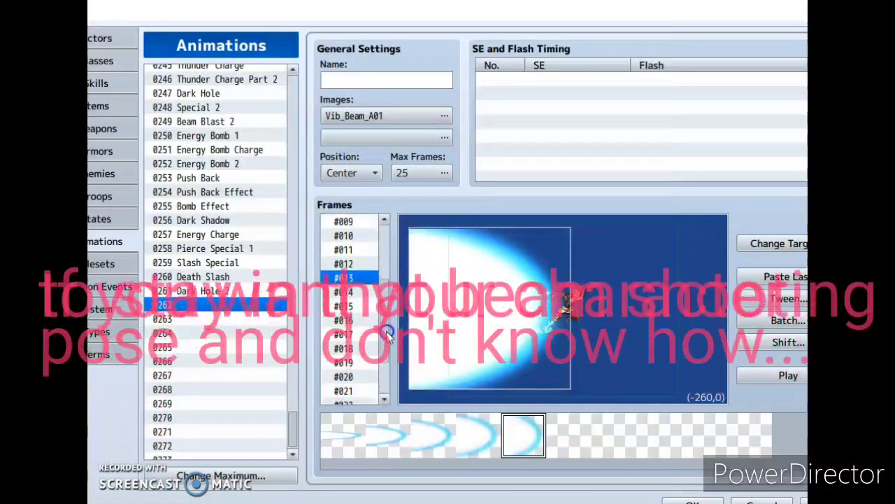
{"action": "left_click", "coordinate": [359, 294]}
{"action": "double_click", "coordinate": [514, 296]}
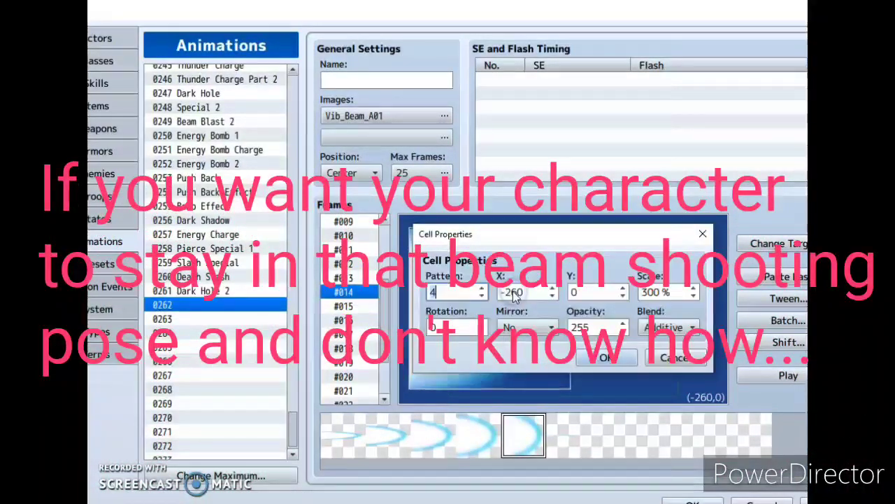
{"action": "left_click", "coordinate": [606, 358]}
{"action": "left_click", "coordinate": [355, 306]}
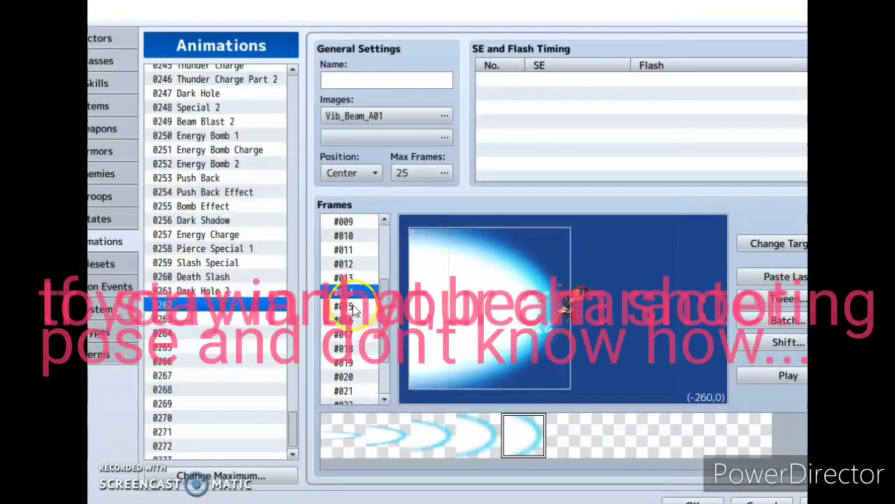
{"action": "double_click", "coordinate": [506, 312]}
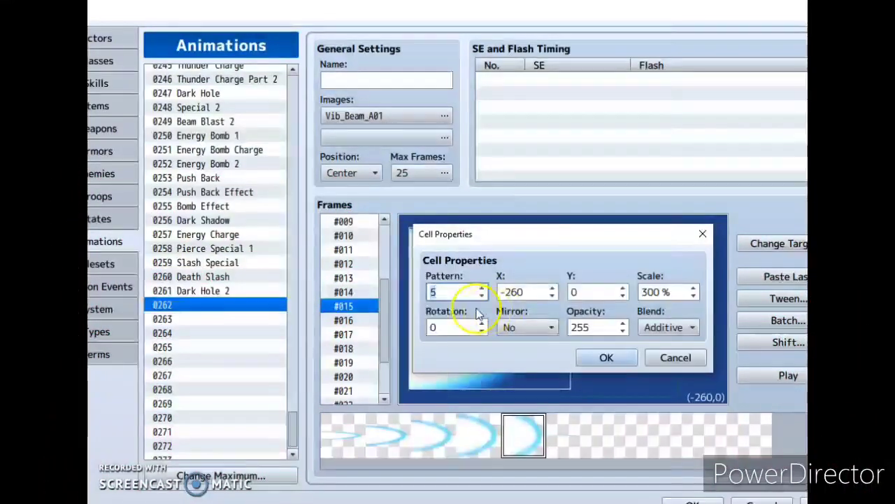
{"action": "left_click", "coordinate": [444, 292]}
{"action": "left_click", "coordinate": [609, 356]}
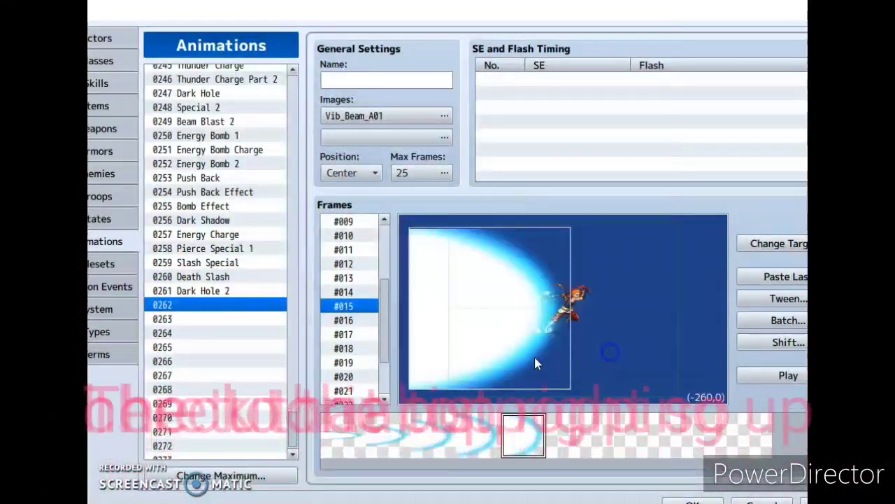
- Change the beam cell's pattern in frames #016 and #017 to continue the alternation between patterns 4 and 5
{"action": "left_click", "coordinate": [358, 322]}
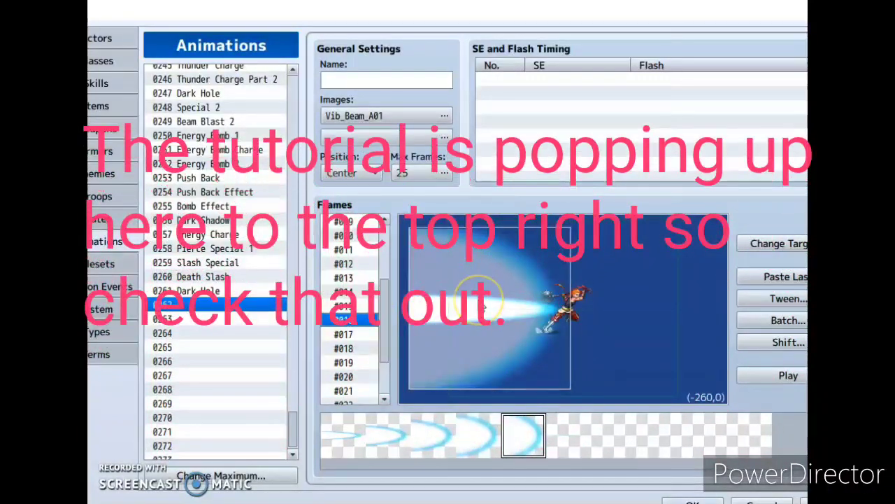
{"action": "double_click", "coordinate": [476, 302]}
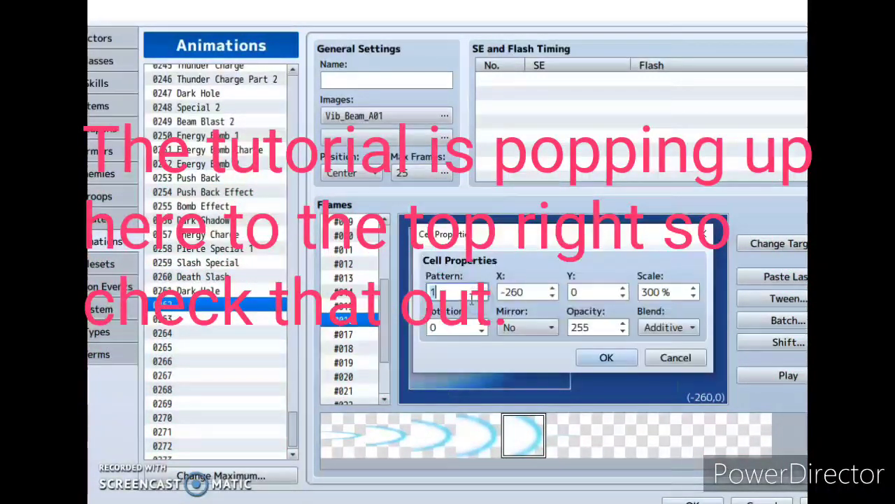
{"action": "left_click", "coordinate": [604, 357]}
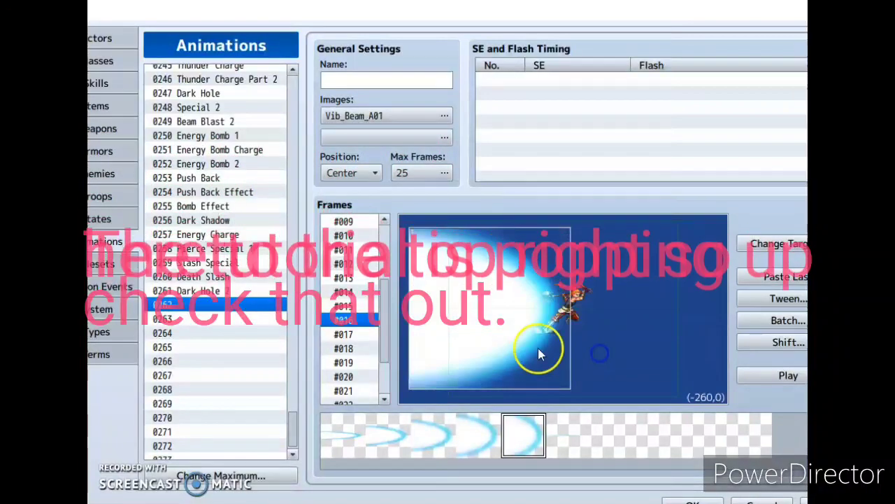
{"action": "left_click", "coordinate": [363, 333]}
{"action": "double_click", "coordinate": [514, 310]}
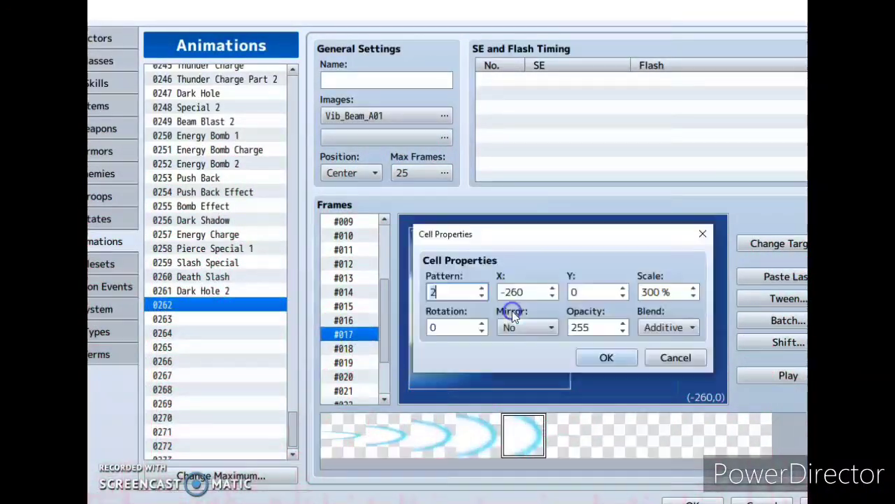
{"action": "left_click", "coordinate": [622, 358]}
- Change the beam cell's pattern in frames #018 and #019 to carry on alternating patterns 4 and 5
{"action": "left_click_drag", "start_coordinate": [384, 327], "coordinate": [388, 362]}
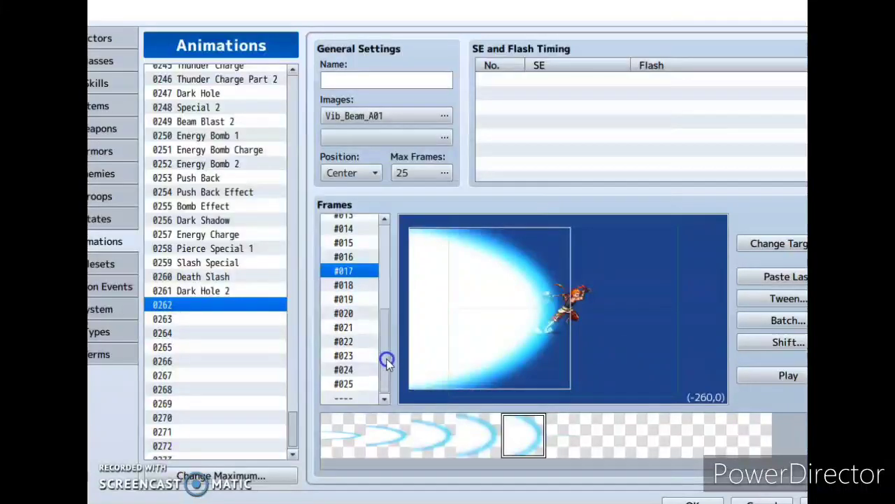
{"action": "left_click", "coordinate": [365, 285]}
{"action": "double_click", "coordinate": [515, 303]}
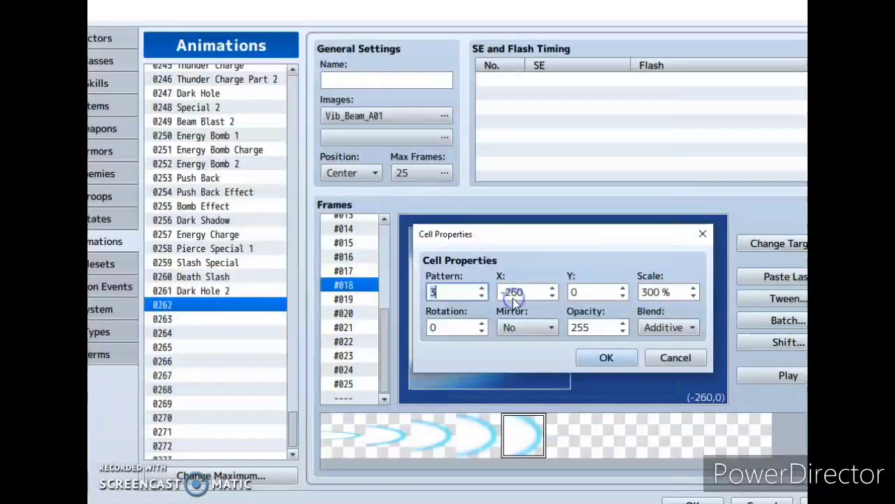
{"action": "left_click", "coordinate": [594, 356]}
{"action": "left_click", "coordinate": [365, 299]}
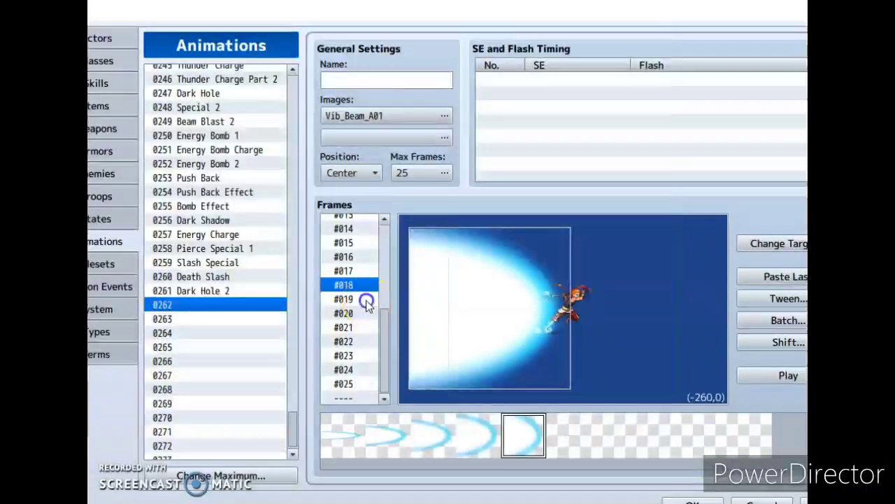
{"action": "double_click", "coordinate": [520, 304]}
{"action": "left_click", "coordinate": [446, 298]}
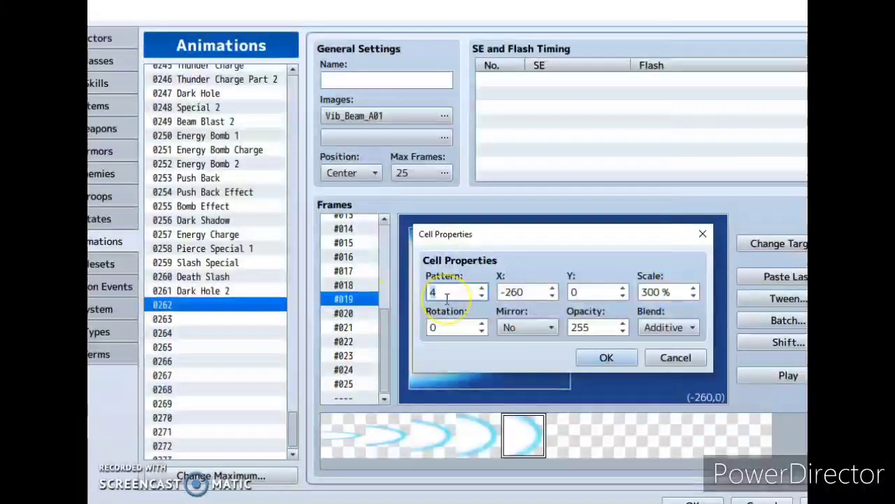
{"action": "left_click", "coordinate": [606, 356]}
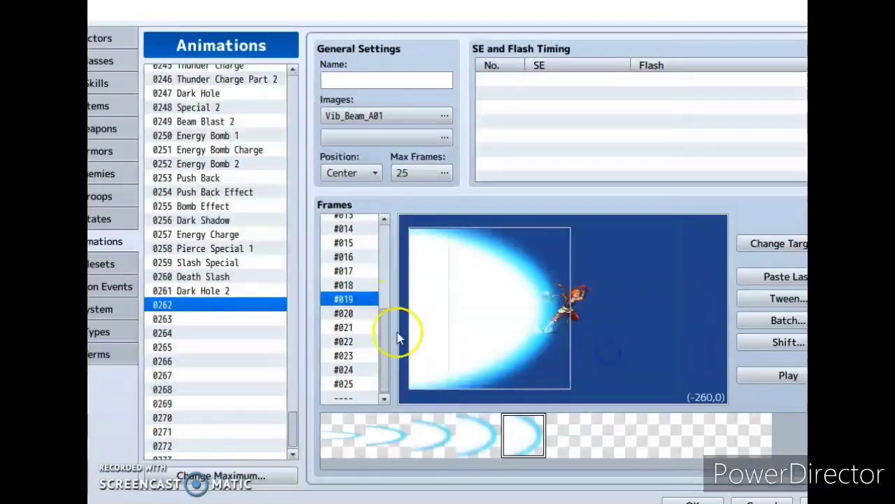
- Change the beam cell's pattern in frame #020 to complete the alternating section before the beam shrinks
{"action": "left_click", "coordinate": [363, 315]}
{"action": "left_click", "coordinate": [490, 316]}
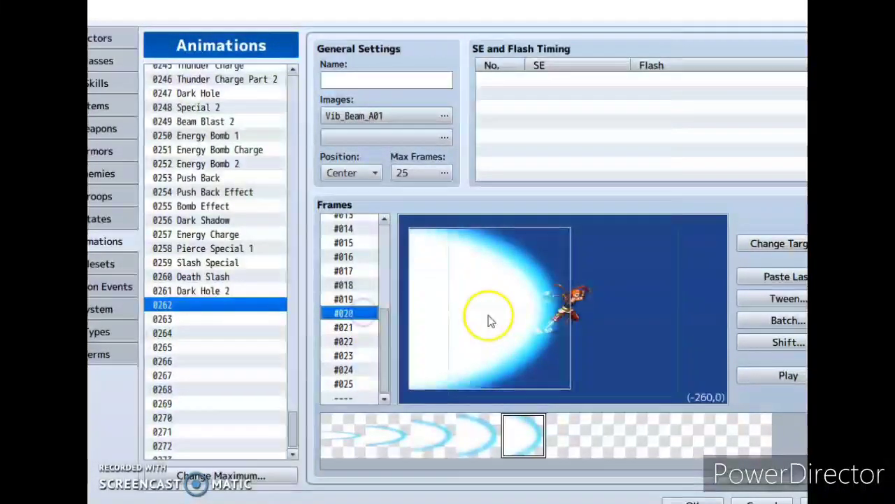
{"action": "double_click", "coordinate": [488, 319]}
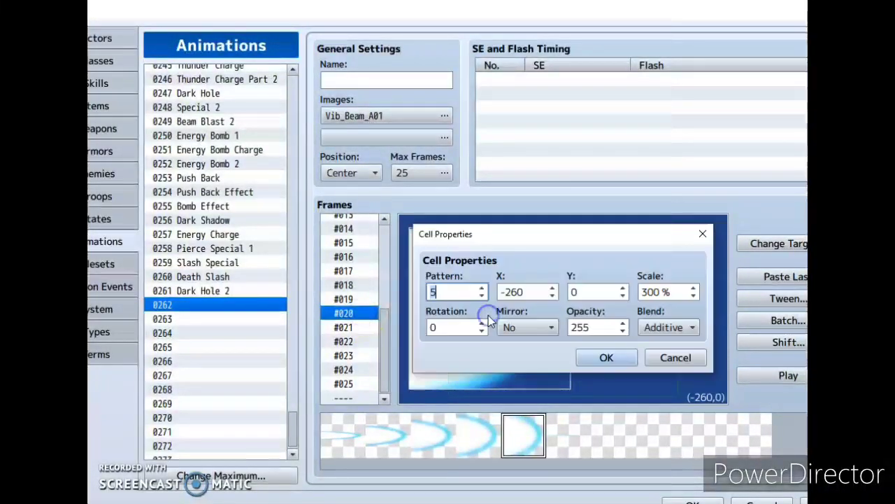
{"action": "left_click", "coordinate": [608, 359]}
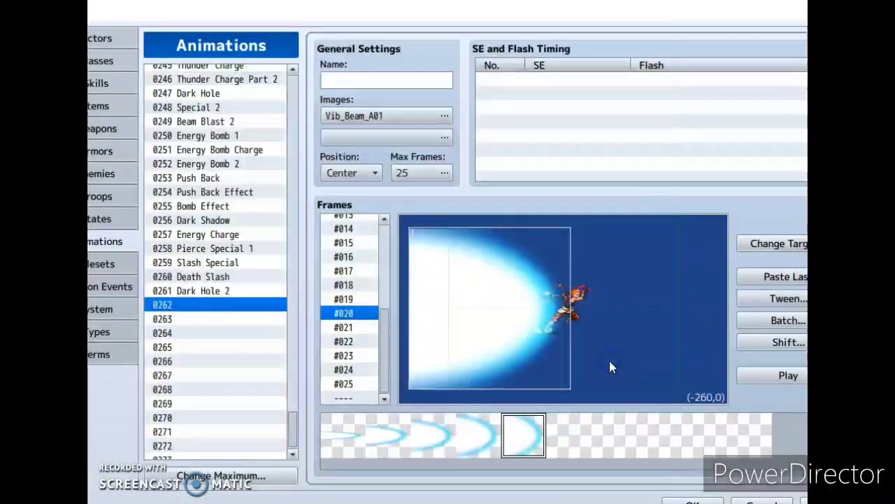
- Check the shrinking beam in frames #021 through #025 and play the whole animation to preview it
{"action": "left_click", "coordinate": [370, 327]}
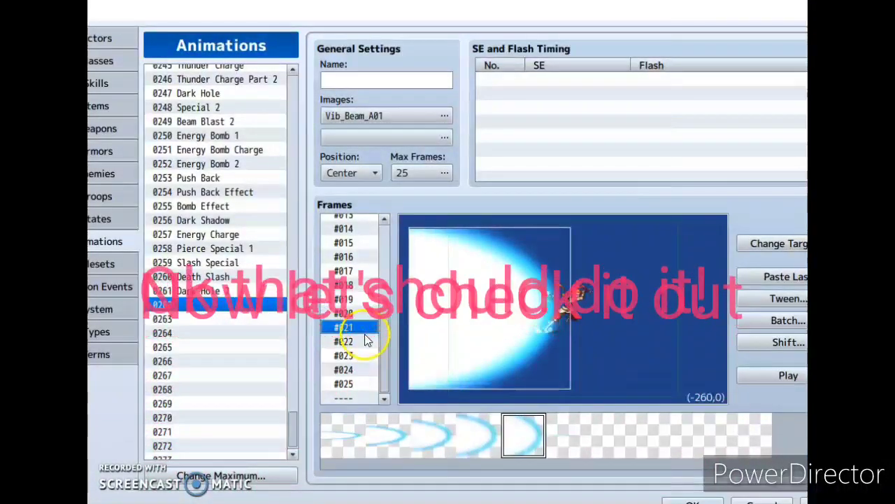
{"action": "left_click", "coordinate": [367, 341]}
{"action": "left_click", "coordinate": [363, 355]}
{"action": "left_click", "coordinate": [361, 367]}
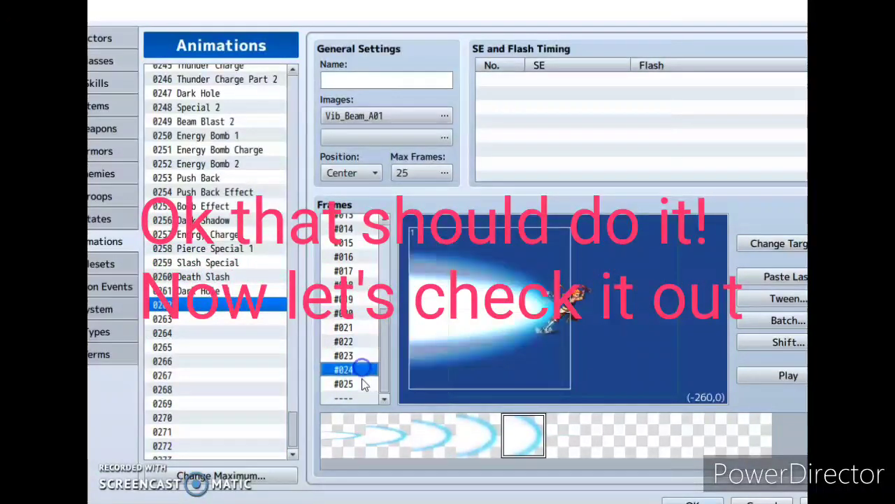
{"action": "left_click", "coordinate": [363, 383]}
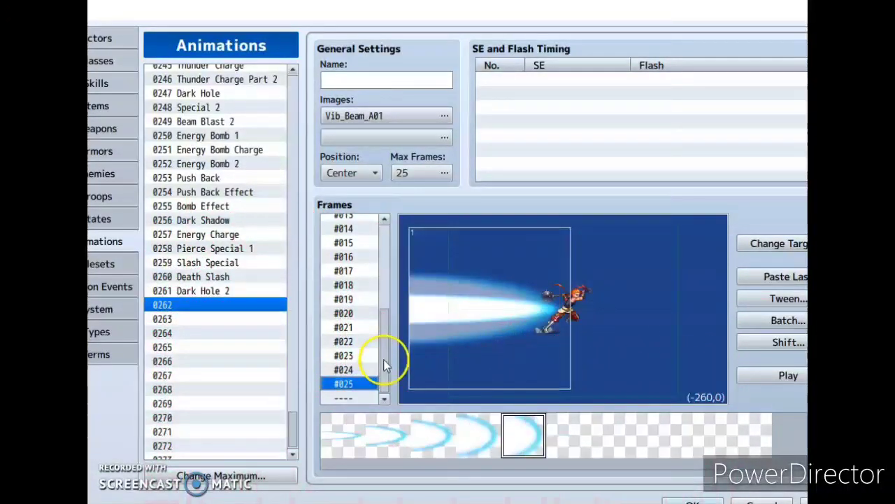
{"action": "left_click_drag", "start_coordinate": [383, 359], "coordinate": [392, 248]}
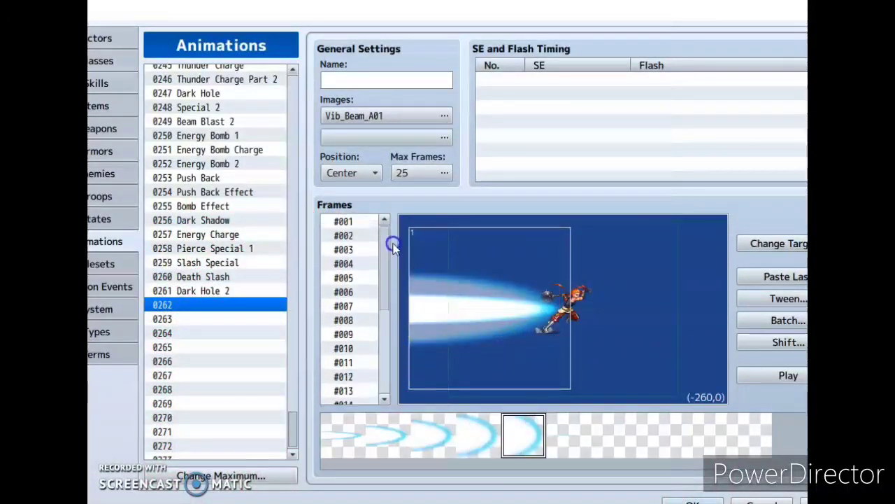
{"action": "left_click", "coordinate": [790, 375]}
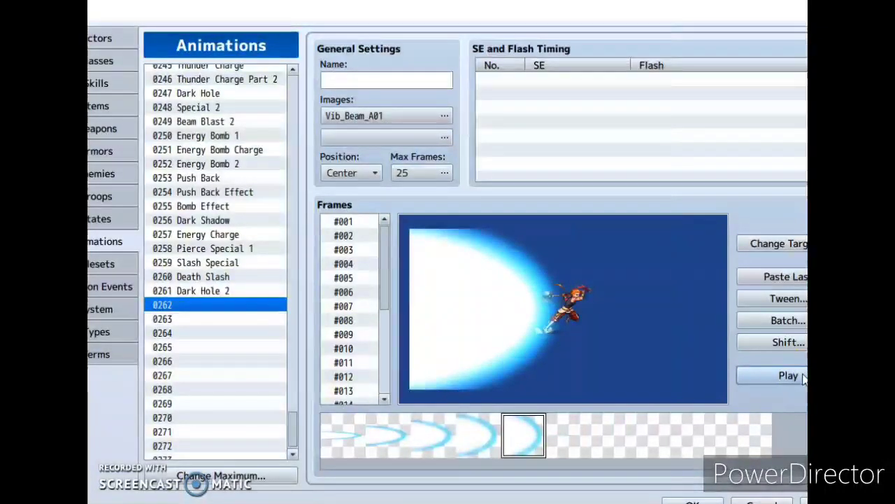
{"action": "left_click", "coordinate": [803, 377]}
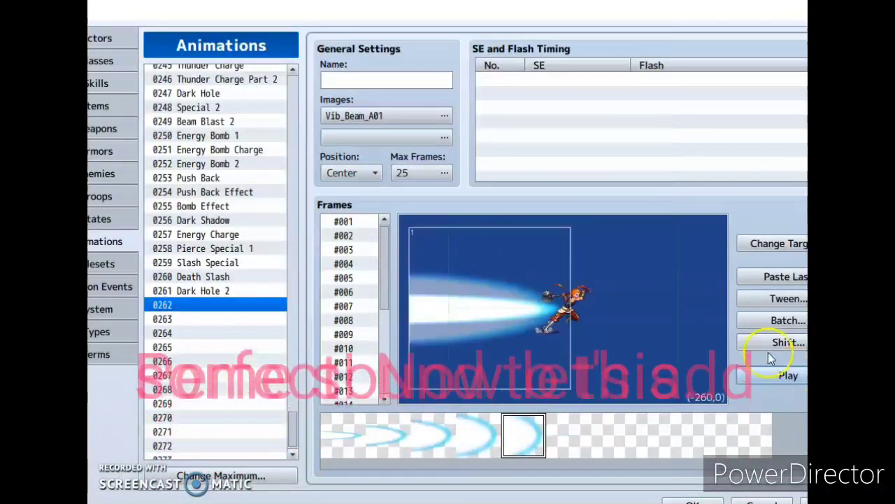
- Create a sound and flash timing entry for frame 1 and choose Up4 as its sound effect after comparing it with Up3
{"action": "left_click", "coordinate": [580, 80]}
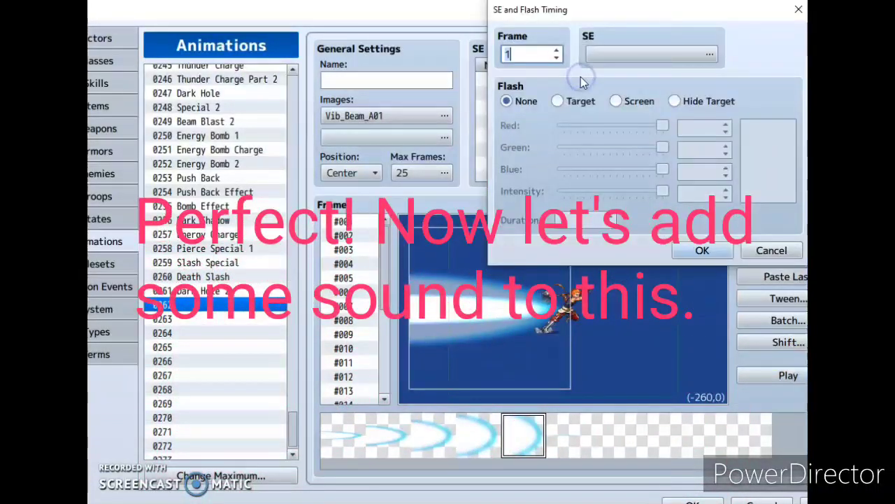
{"action": "left_click", "coordinate": [606, 57]}
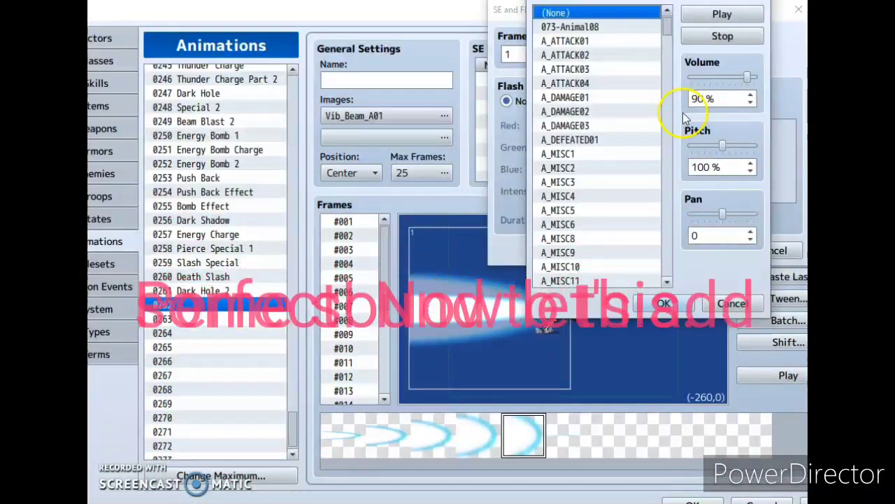
{"action": "left_click", "coordinate": [670, 44]}
{"action": "left_click_drag", "start_coordinate": [670, 44], "coordinate": [689, 256]}
{"action": "left_click", "coordinate": [632, 190]}
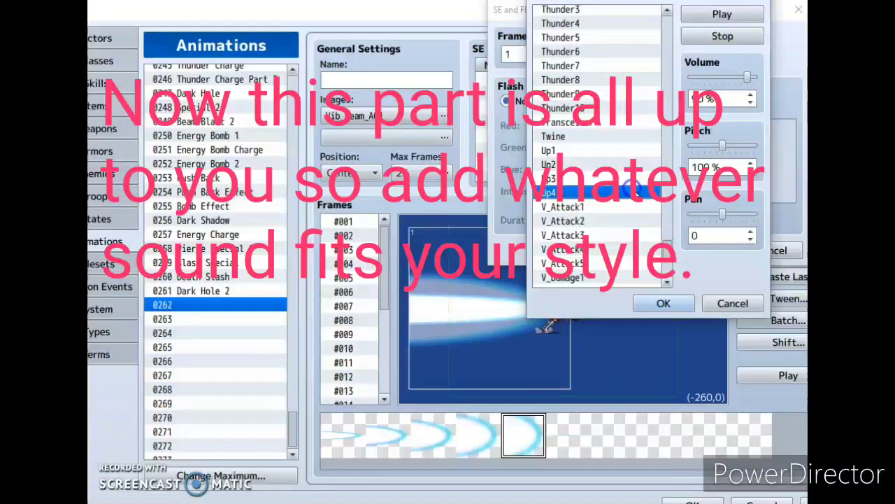
{"action": "left_click", "coordinate": [725, 16]}
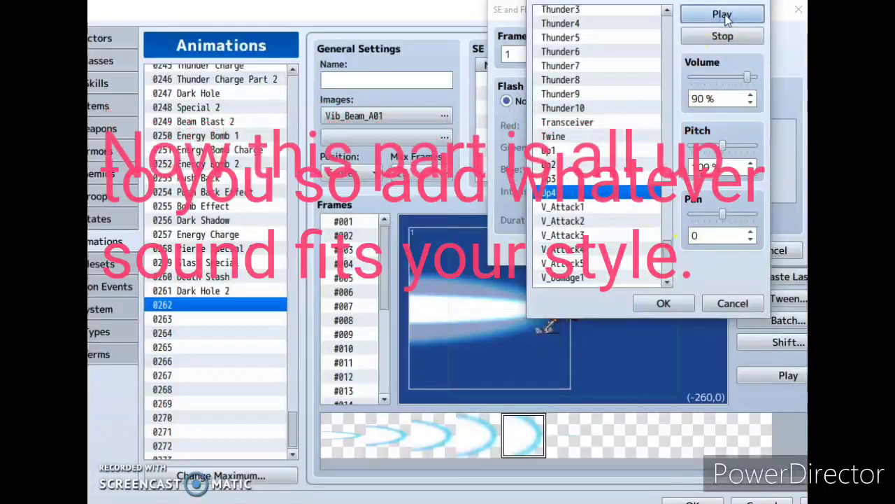
{"action": "left_click", "coordinate": [626, 178]}
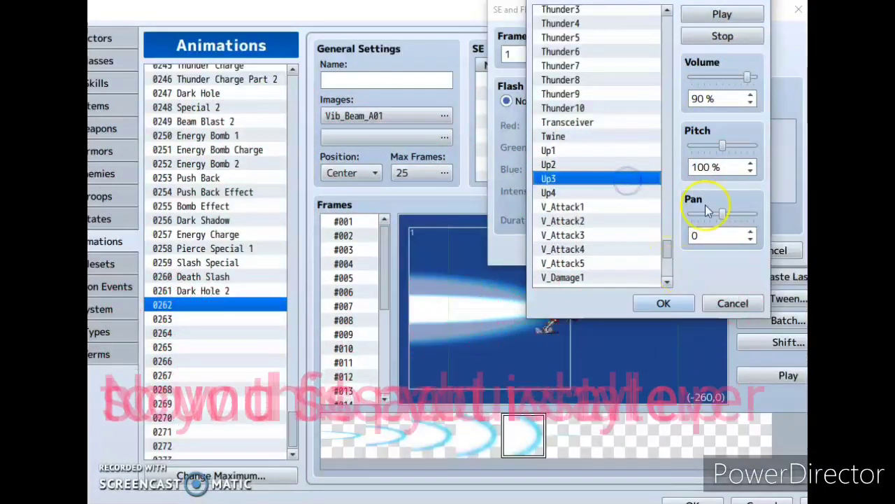
{"action": "left_click", "coordinate": [726, 15]}
{"action": "left_click", "coordinate": [621, 193]}
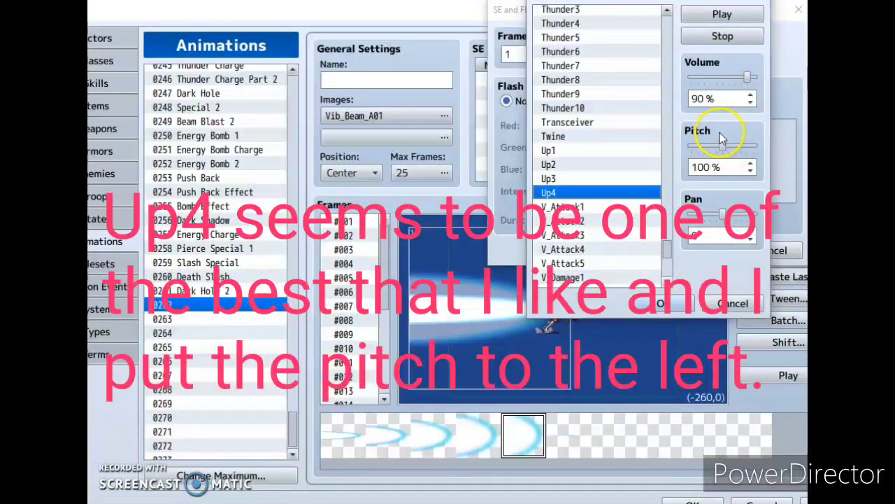
- Audition Up4 at 150% pitch, set its pitch to 50%, and accept the sound effect
{"action": "left_click_drag", "start_coordinate": [725, 149], "coordinate": [756, 146]}
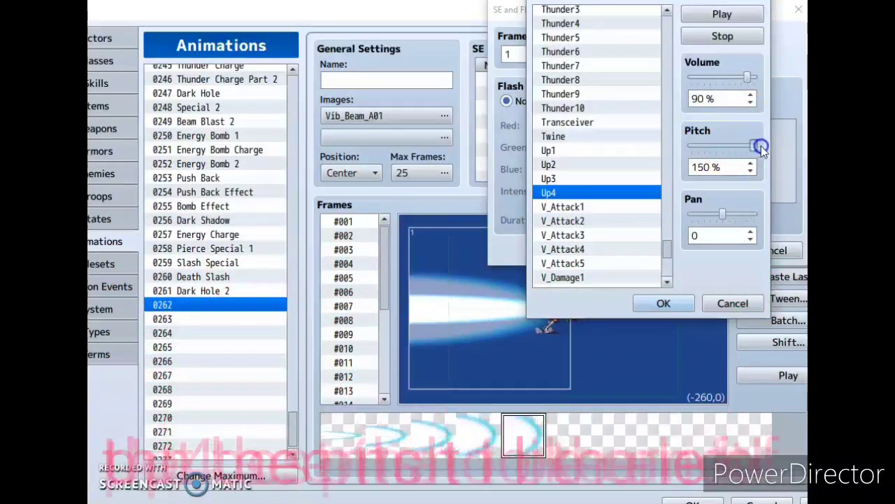
{"action": "left_click", "coordinate": [727, 14]}
{"action": "left_click", "coordinate": [731, 15]}
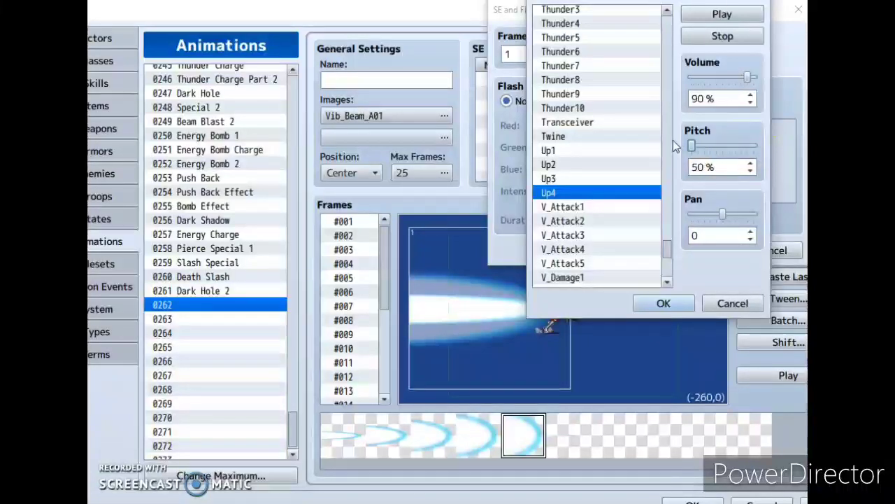
{"action": "left_click", "coordinate": [731, 15]}
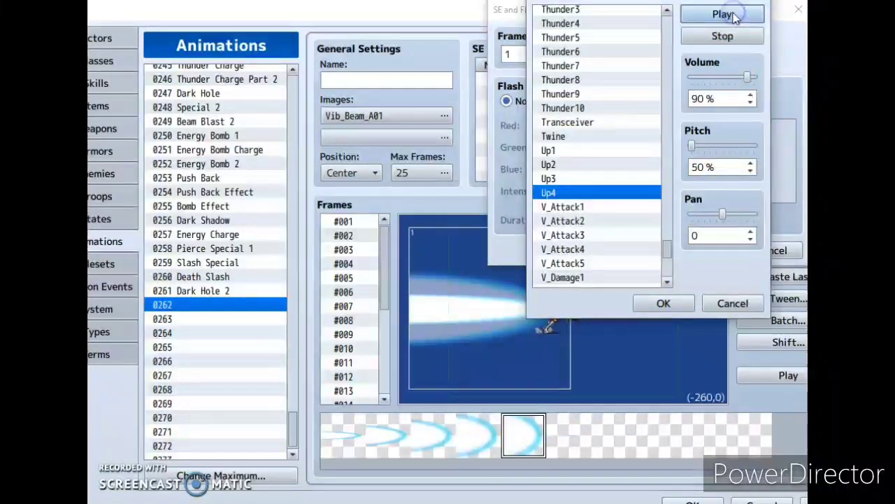
{"action": "left_click", "coordinate": [665, 305]}
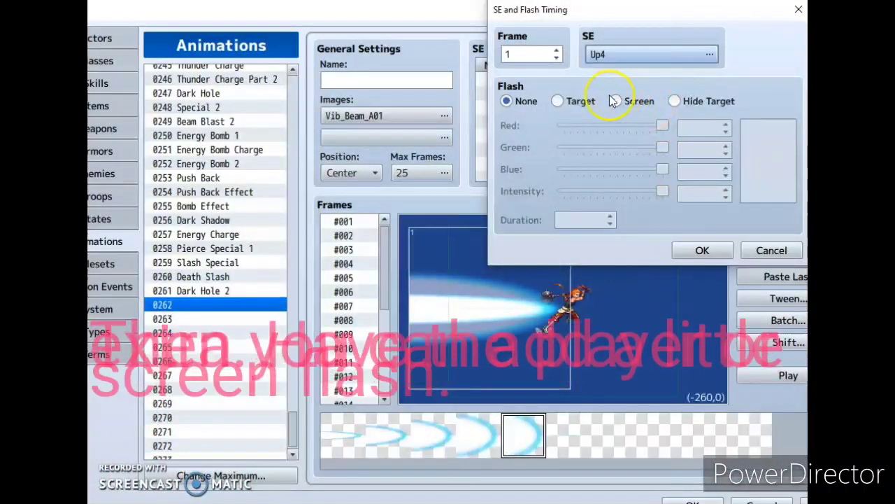
- Add a Target flash of 255, 255, 255, 255 over 5 frames to the frame 1 timing entry and play the animation
{"action": "left_click", "coordinate": [558, 101]}
{"action": "left_click", "coordinate": [703, 249]}
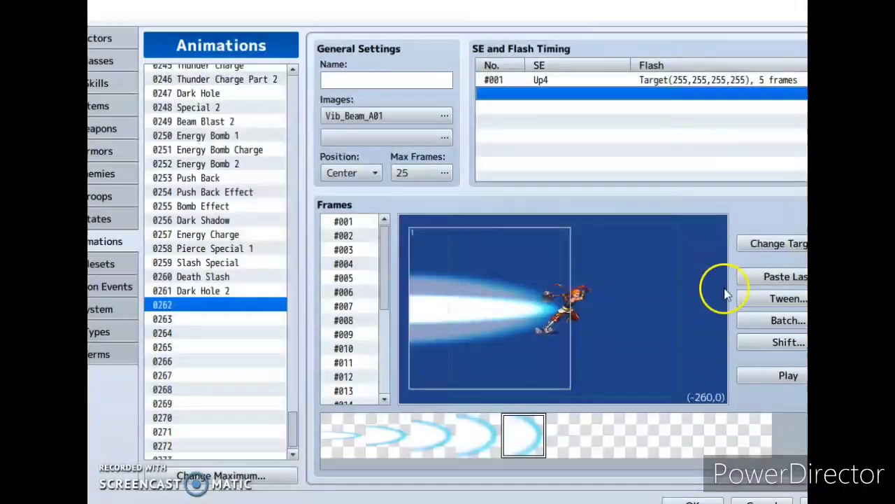
{"action": "left_click", "coordinate": [782, 376]}
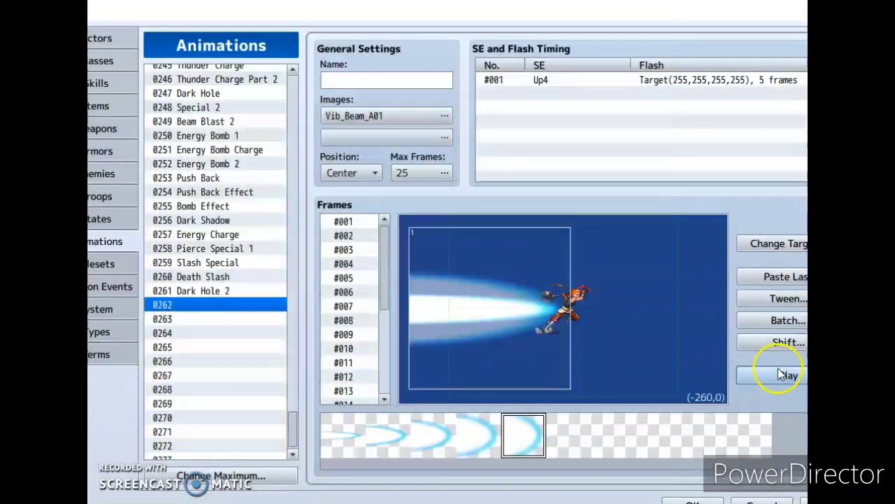
- Replay the finished beam animation and examine the opening target action lines in the Light Wave skill's note
{"action": "left_click", "coordinate": [778, 376]}
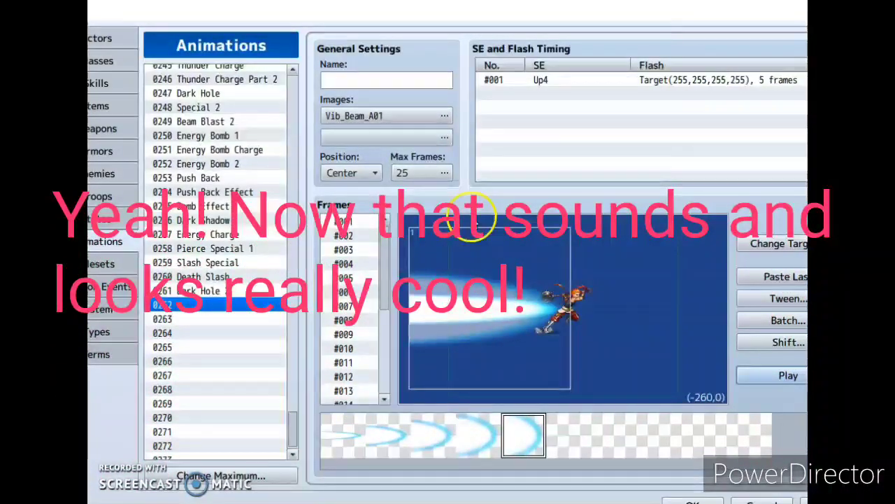
{"action": "left_click", "coordinate": [120, 83]}
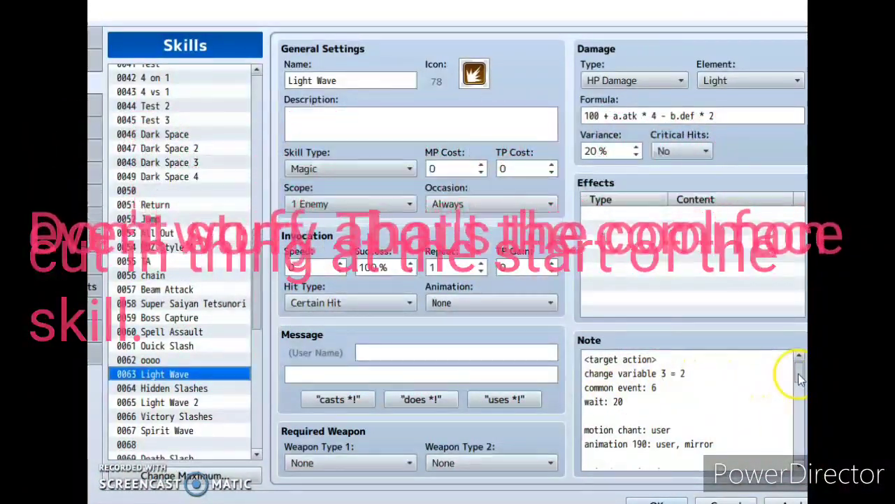
{"action": "left_click_drag", "start_coordinate": [798, 373], "coordinate": [796, 385]}
{"action": "left_click", "coordinate": [761, 393]}
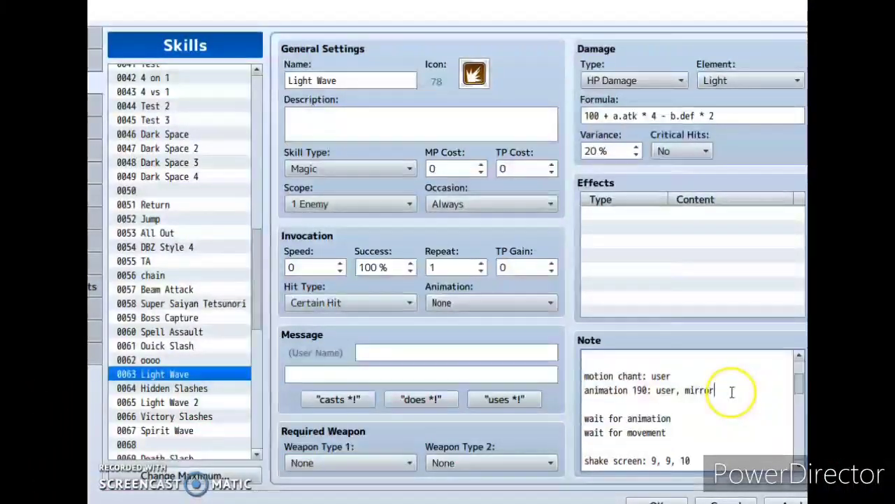
{"action": "left_click", "coordinate": [748, 389]}
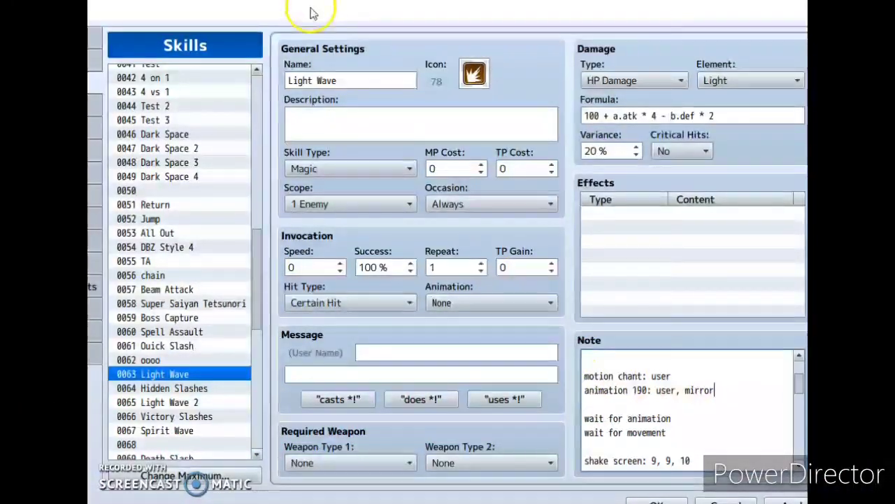
- Find animation 0190 Energy Charge in the animation list and play it to preview the charging effect
{"action": "left_click_drag", "start_coordinate": [306, 9], "coordinate": [353, 9]}
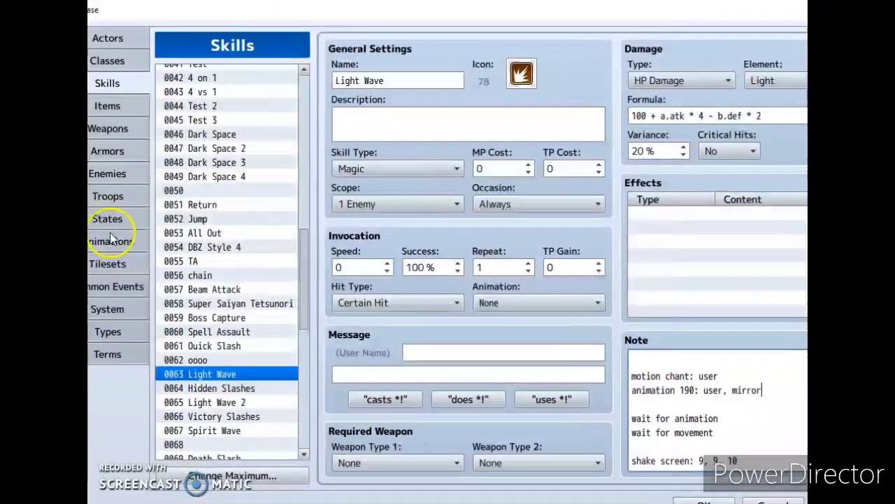
{"action": "left_click", "coordinate": [112, 242]}
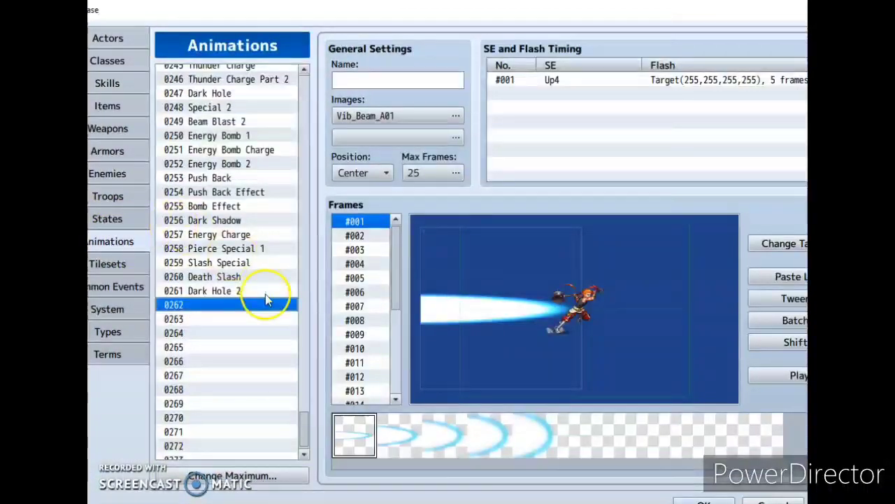
{"action": "left_click_drag", "start_coordinate": [302, 417], "coordinate": [308, 324]}
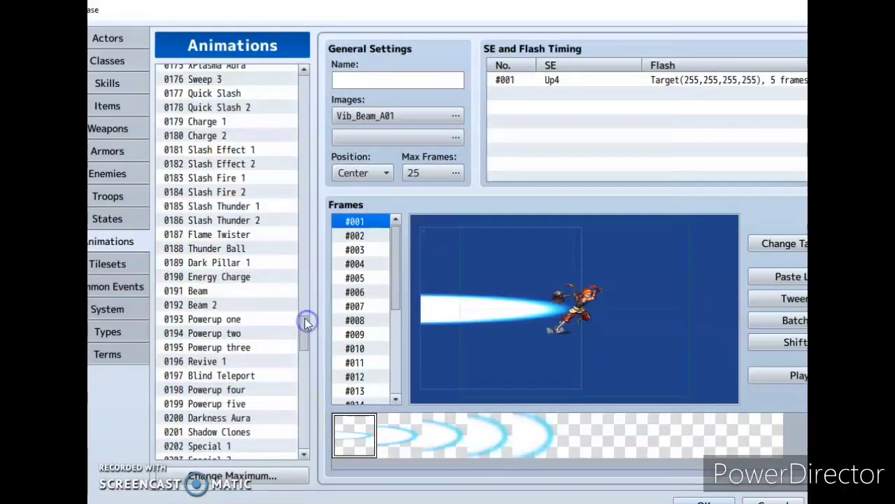
{"action": "left_click", "coordinate": [252, 277]}
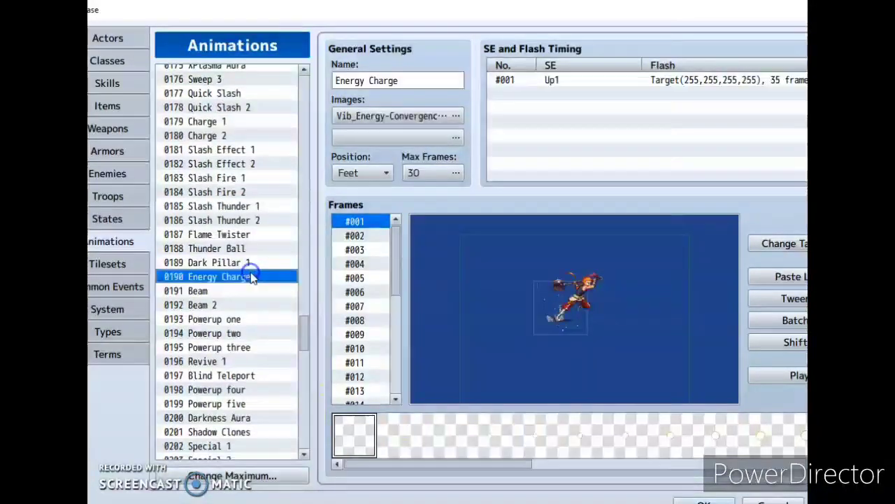
{"action": "left_click", "coordinate": [776, 376]}
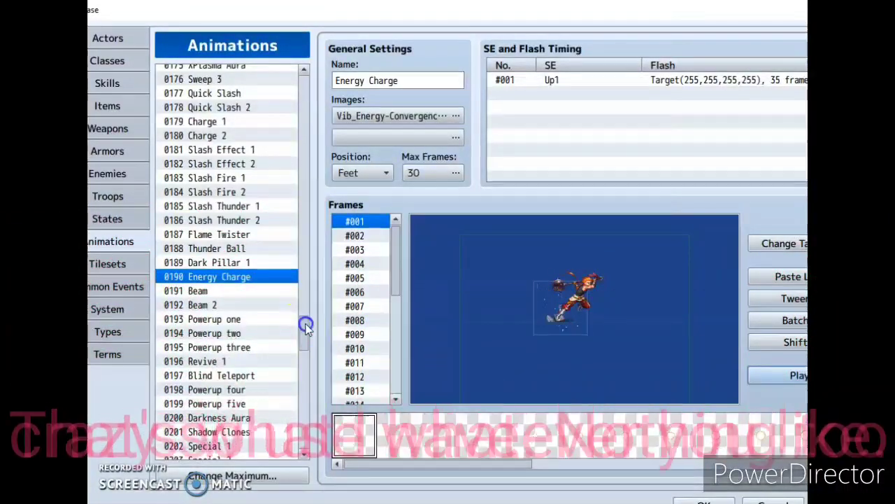
{"action": "scroll", "coordinate": [306, 325], "scroll_direction": "up", "scroll_amount": 1}
{"action": "scroll", "coordinate": [306, 326], "scroll_direction": "down", "scroll_amount": 3}
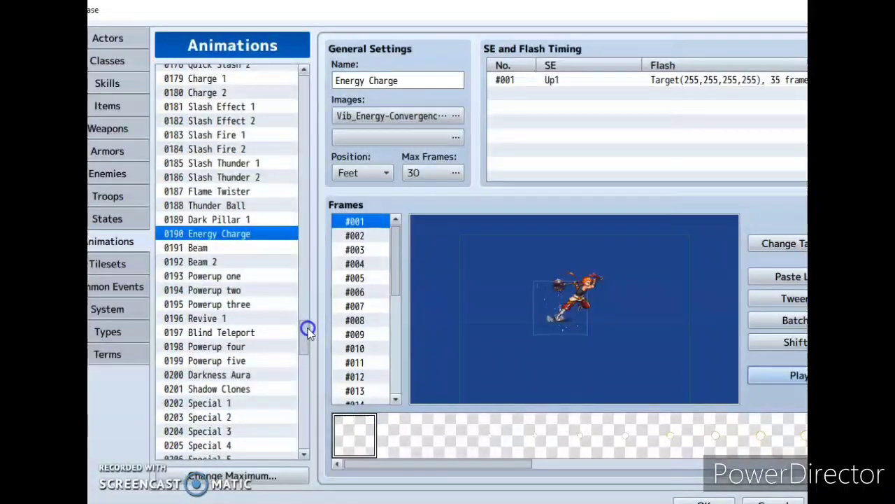
{"action": "scroll", "coordinate": [309, 332], "scroll_direction": "up", "scroll_amount": 2}
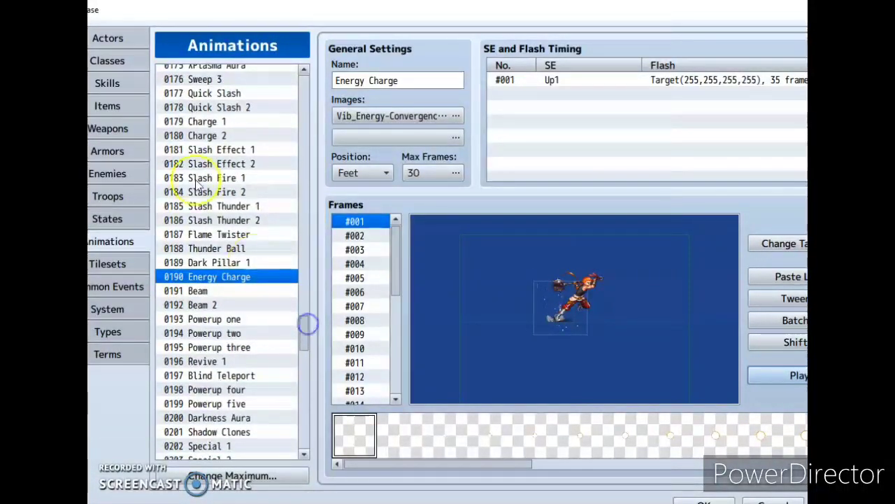
- Go back to the Light Wave skill and read its note from the chant motion through the animation 192 line
{"action": "left_click", "coordinate": [107, 83]}
{"action": "left_click_drag", "start_coordinate": [593, 3], "coordinate": [547, 4]}
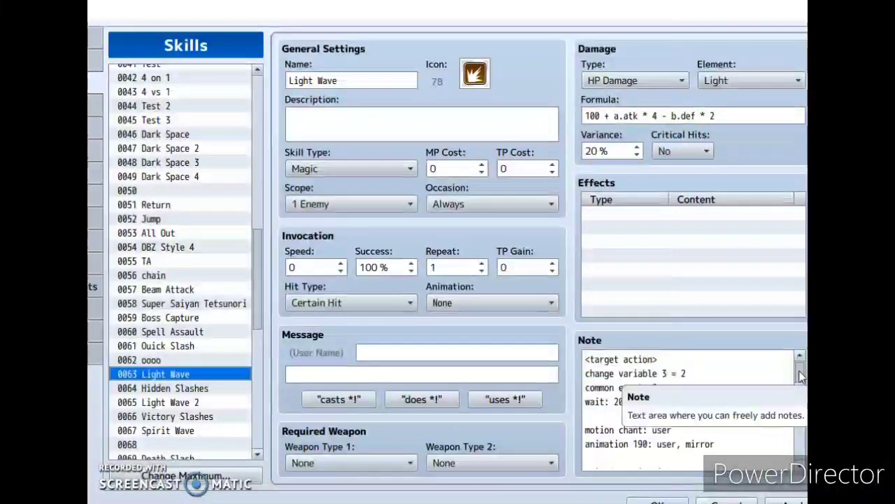
{"action": "scroll", "coordinate": [759, 424], "scroll_direction": "down", "scroll_amount": 2}
{"action": "scroll", "coordinate": [758, 424], "scroll_direction": "down", "scroll_amount": 1}
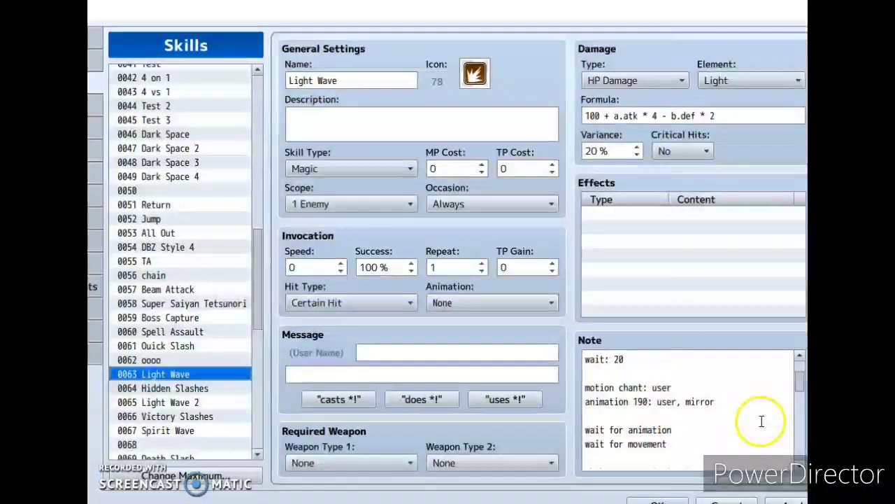
{"action": "scroll", "coordinate": [760, 422], "scroll_direction": "down", "scroll_amount": 2}
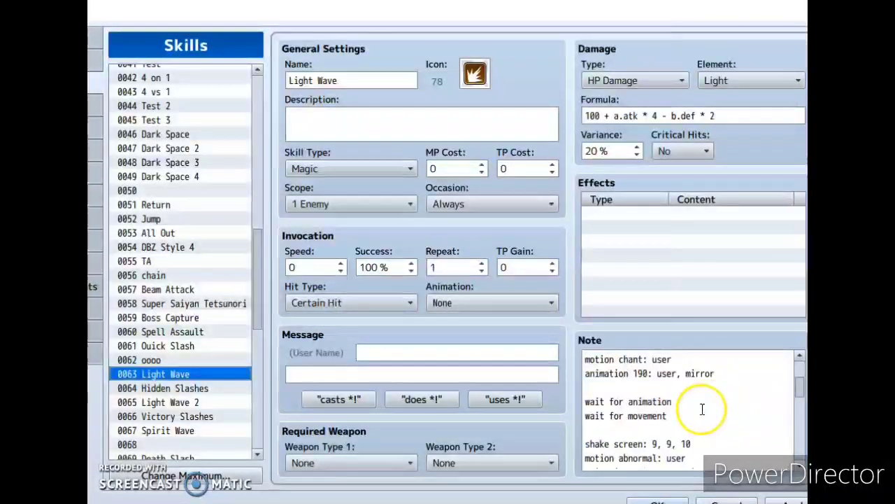
{"action": "scroll", "coordinate": [702, 409], "scroll_direction": "down", "scroll_amount": 1}
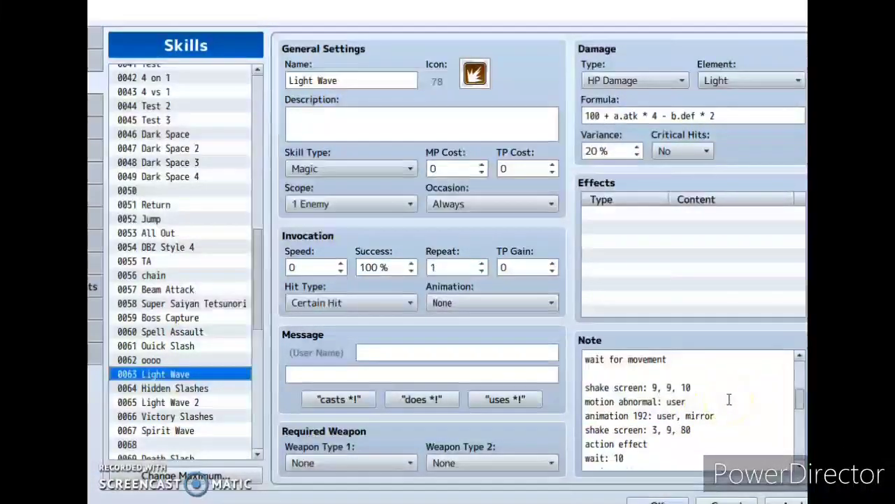
{"action": "scroll", "coordinate": [729, 400], "scroll_direction": "down", "scroll_amount": 1}
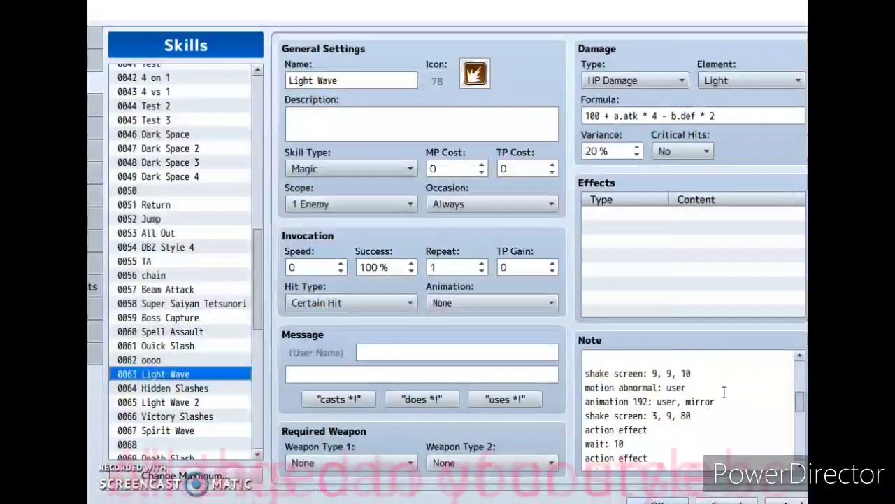
{"action": "scroll", "coordinate": [724, 390], "scroll_direction": "down", "scroll_amount": 1}
{"action": "left_click", "coordinate": [625, 391]}
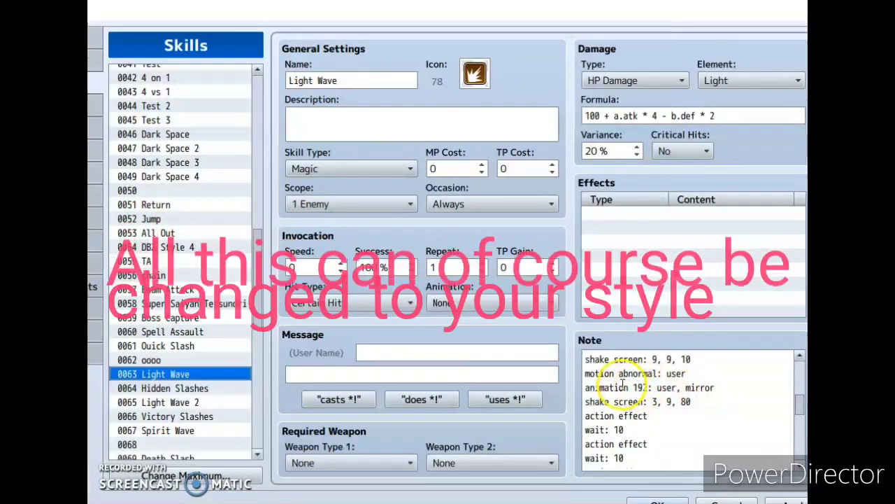
{"action": "type", "text": ","}
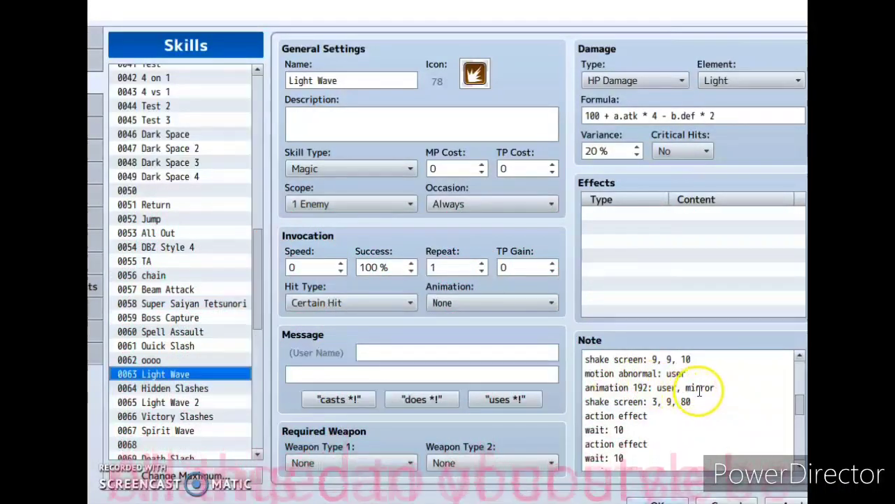
{"action": "key", "text": "BackSpace"}
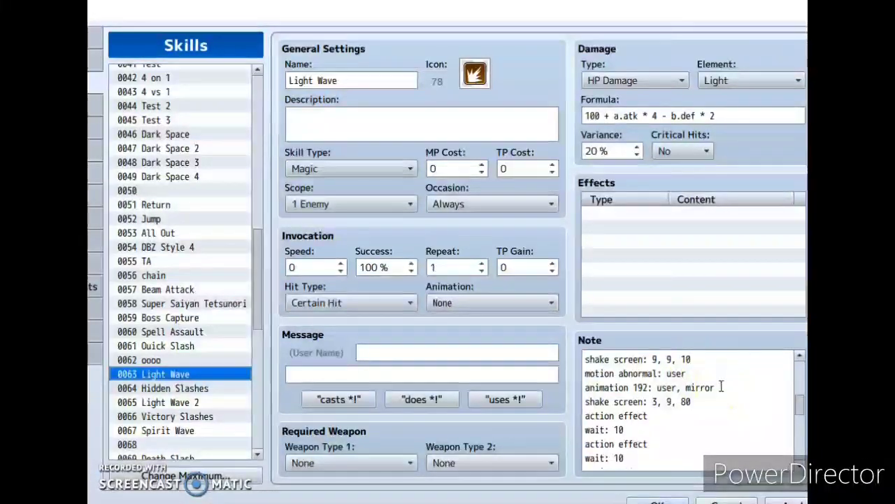
- Examine the repeated action effect and wait lines to the end of the Light Wave note and return to its beginning
{"action": "scroll", "coordinate": [722, 386], "scroll_direction": "down", "scroll_amount": 1}
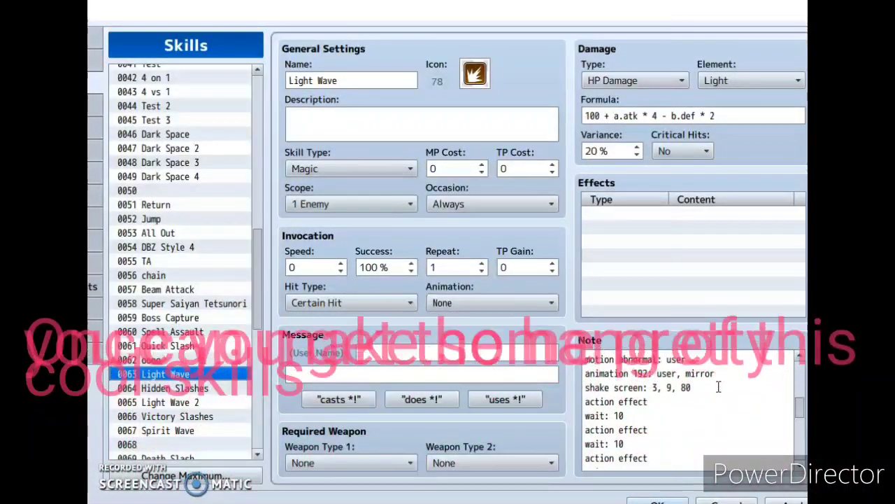
{"action": "scroll", "coordinate": [689, 392], "scroll_direction": "down", "scroll_amount": 1}
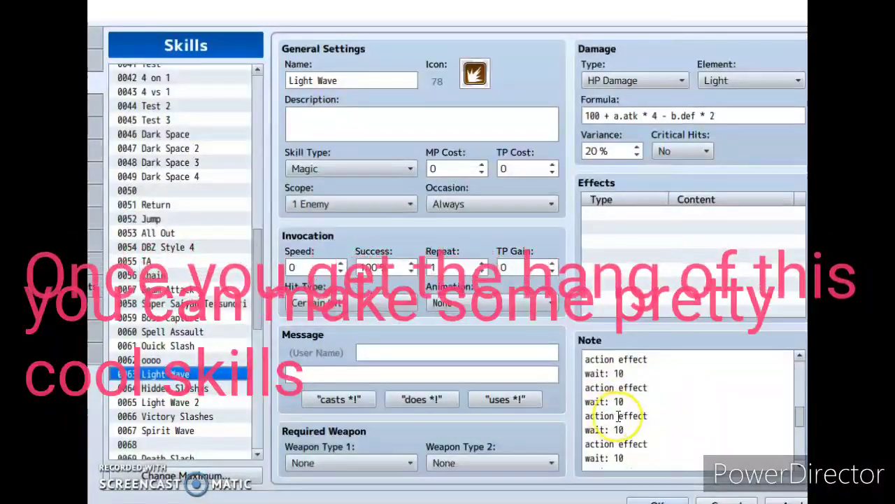
{"action": "scroll", "coordinate": [657, 415], "scroll_direction": "down", "scroll_amount": 1}
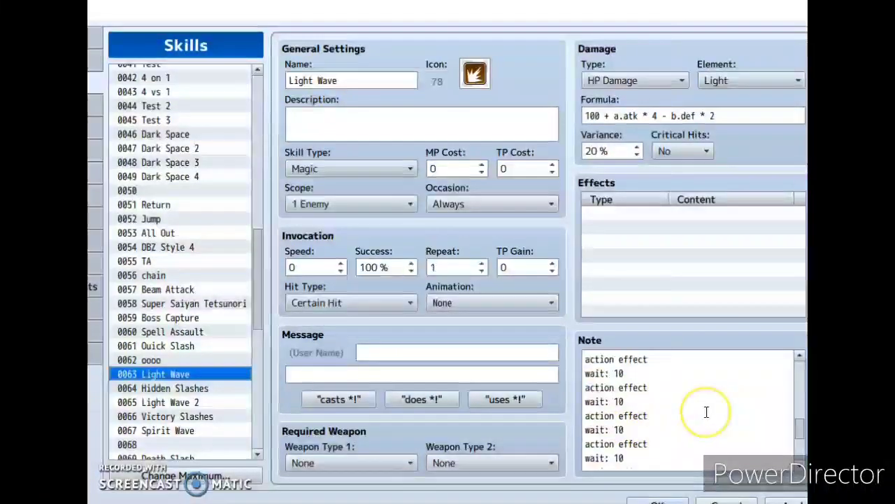
{"action": "scroll", "coordinate": [705, 412], "scroll_direction": "down", "scroll_amount": 1}
{"action": "scroll", "coordinate": [707, 412], "scroll_direction": "down", "scroll_amount": 1}
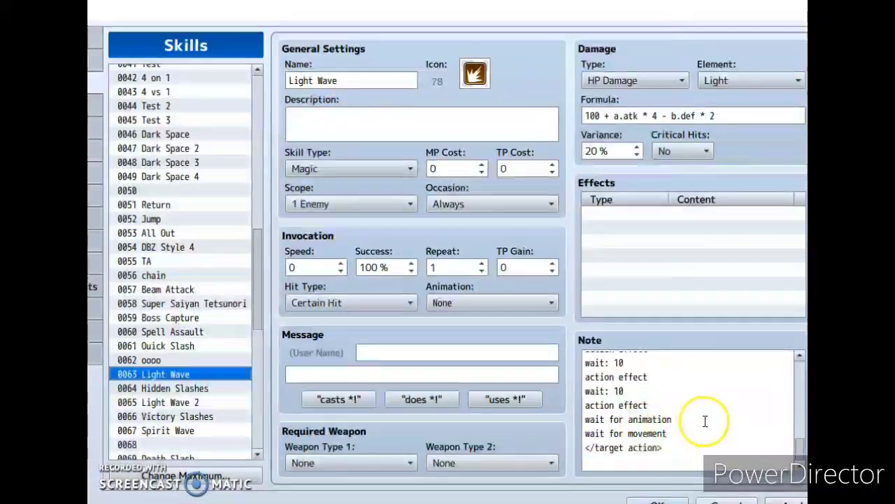
{"action": "scroll", "coordinate": [705, 421], "scroll_direction": "up", "scroll_amount": 4}
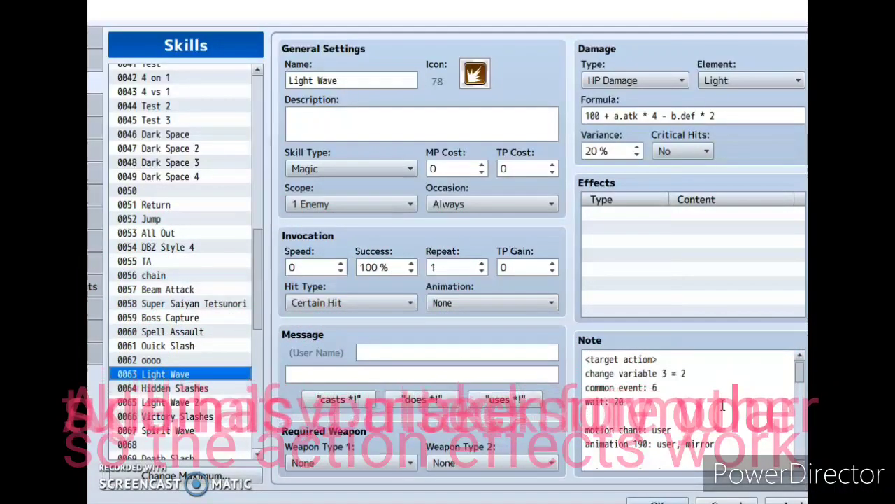
{"action": "left_click", "coordinate": [689, 400]}
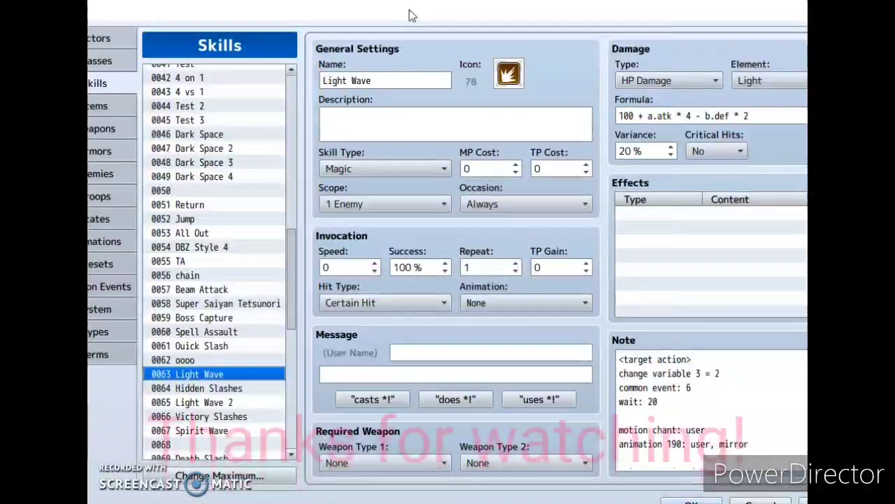
{"action": "left_click", "coordinate": [411, 23]}
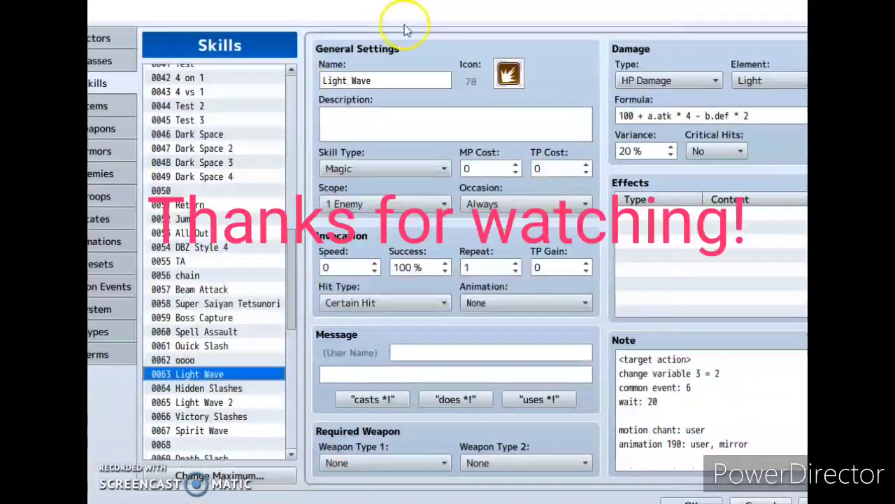